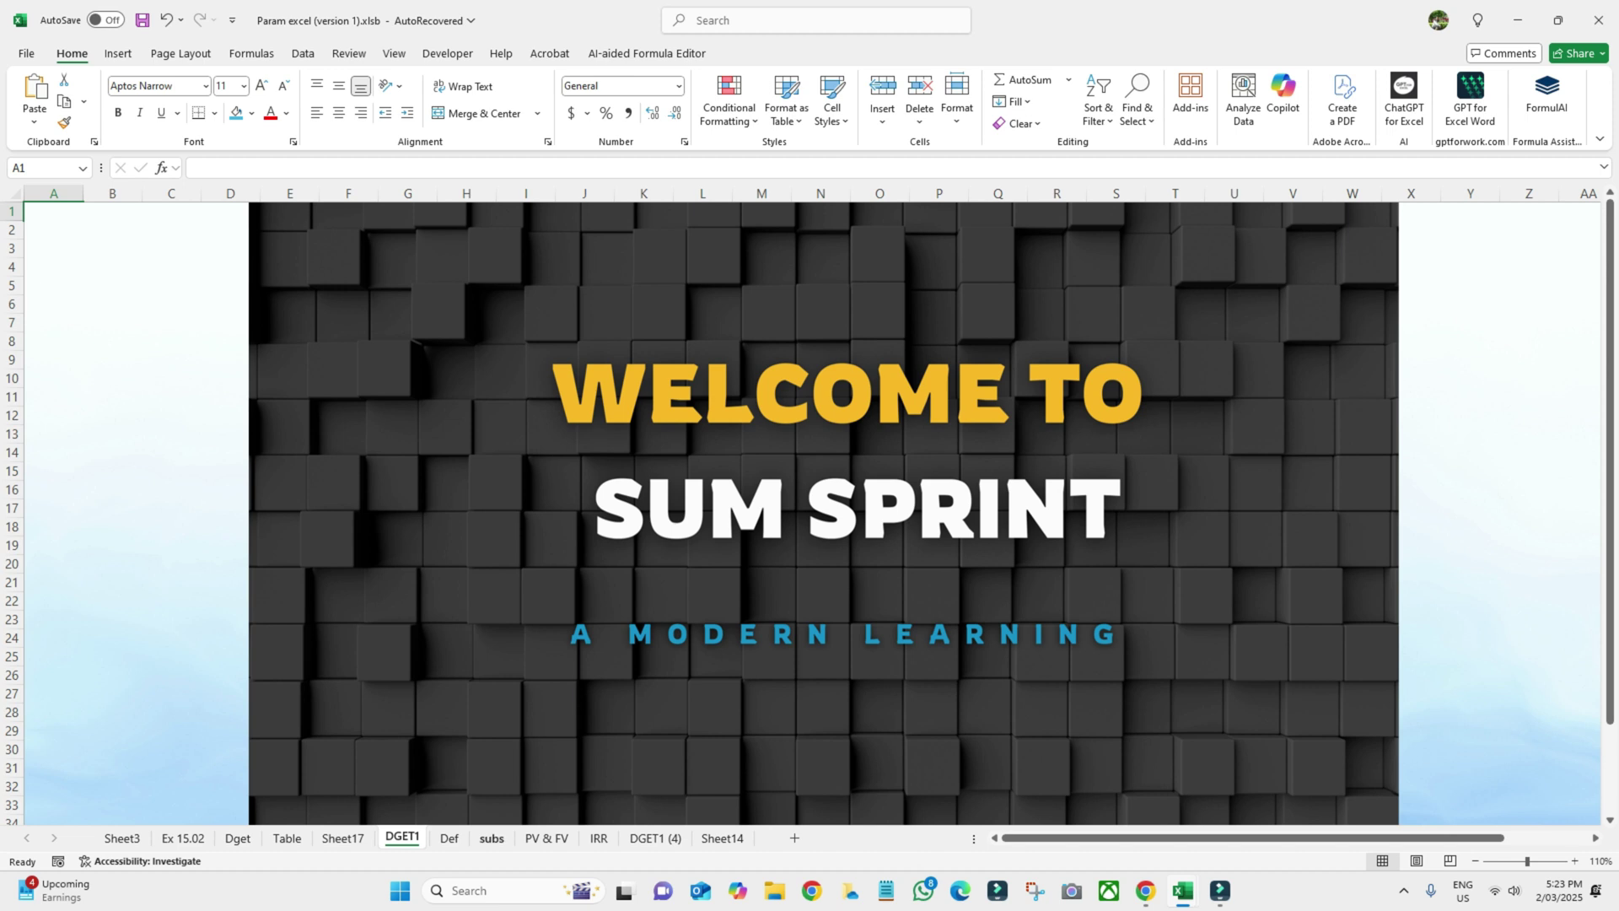
# Open Sheet14 containing the invoice table
pyautogui.click(491, 837)
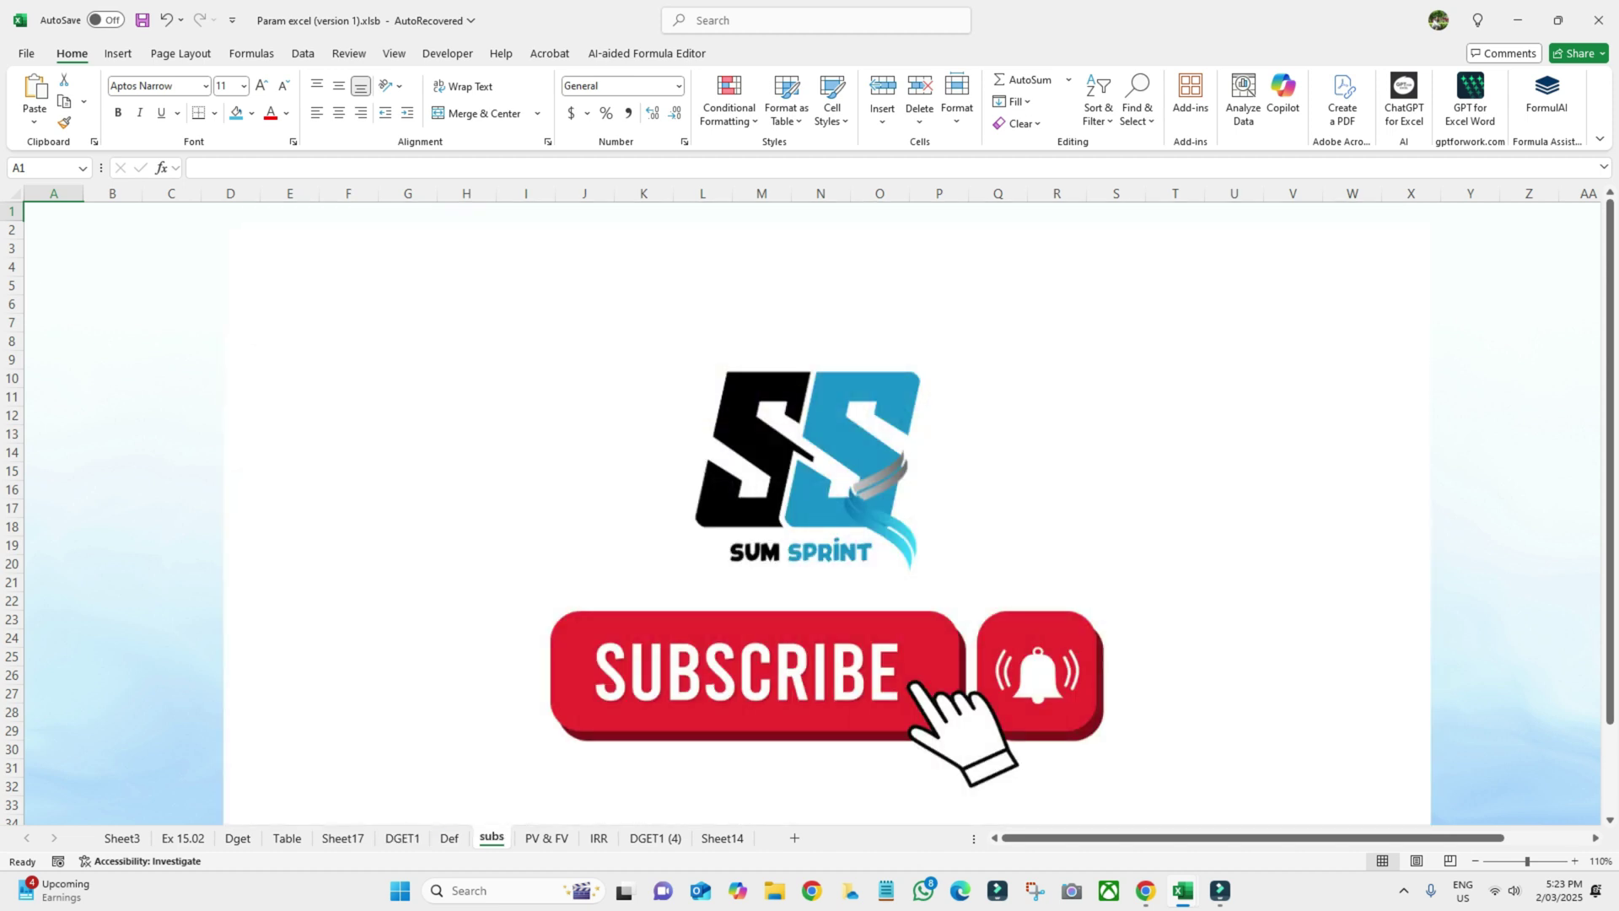
pyautogui.click(721, 837)
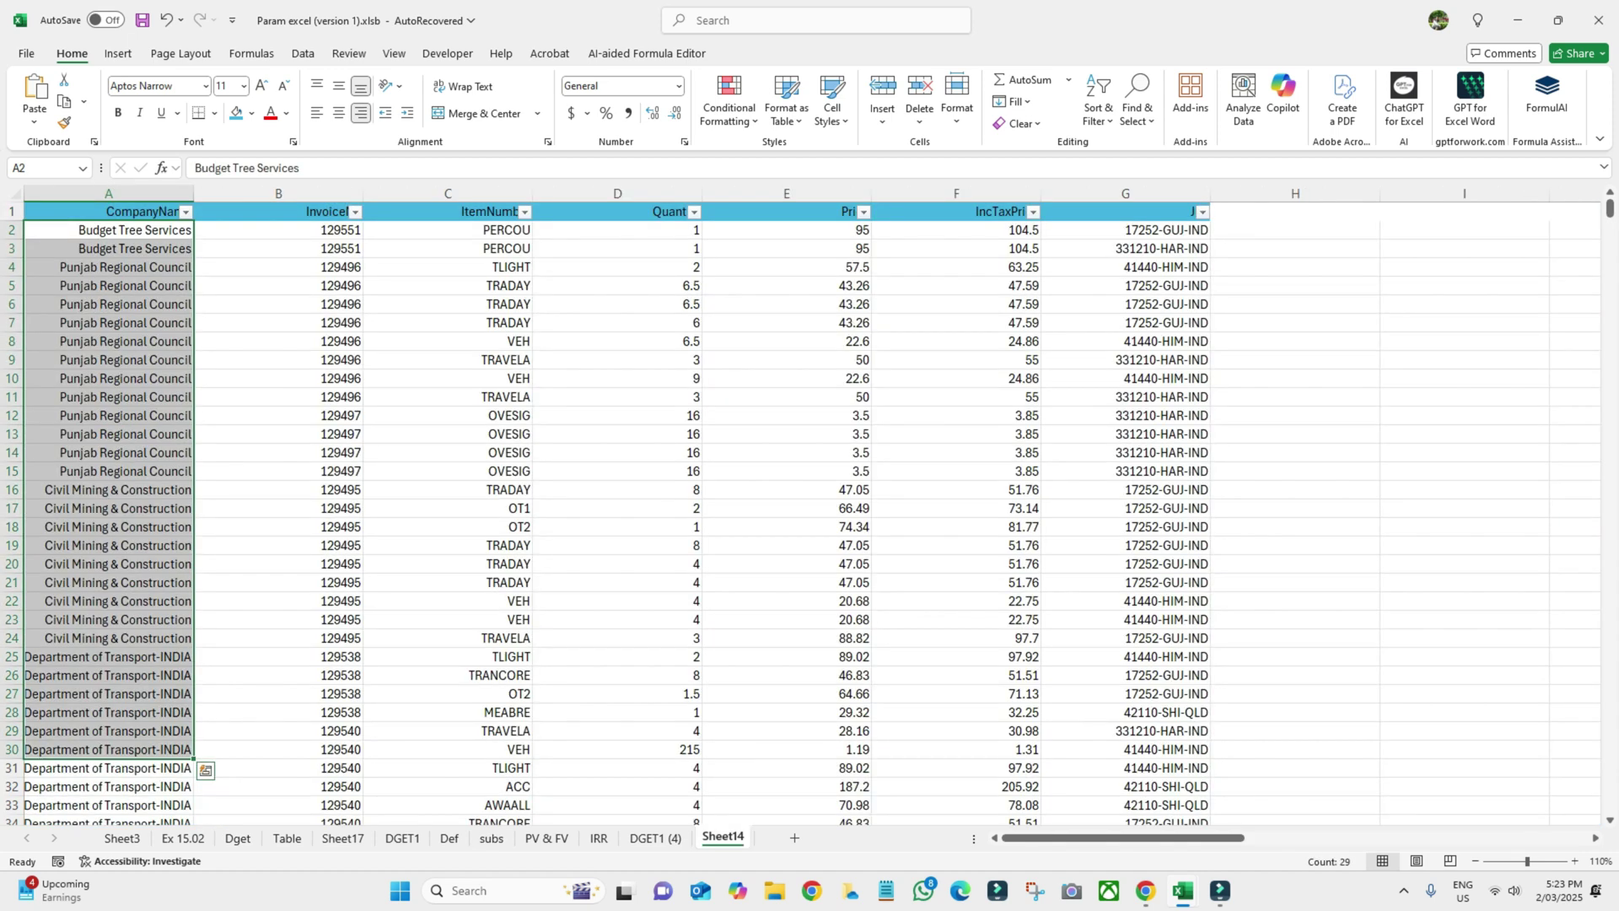
pyautogui.moveTo(617, 545); pyautogui.dragTo(617, 527)
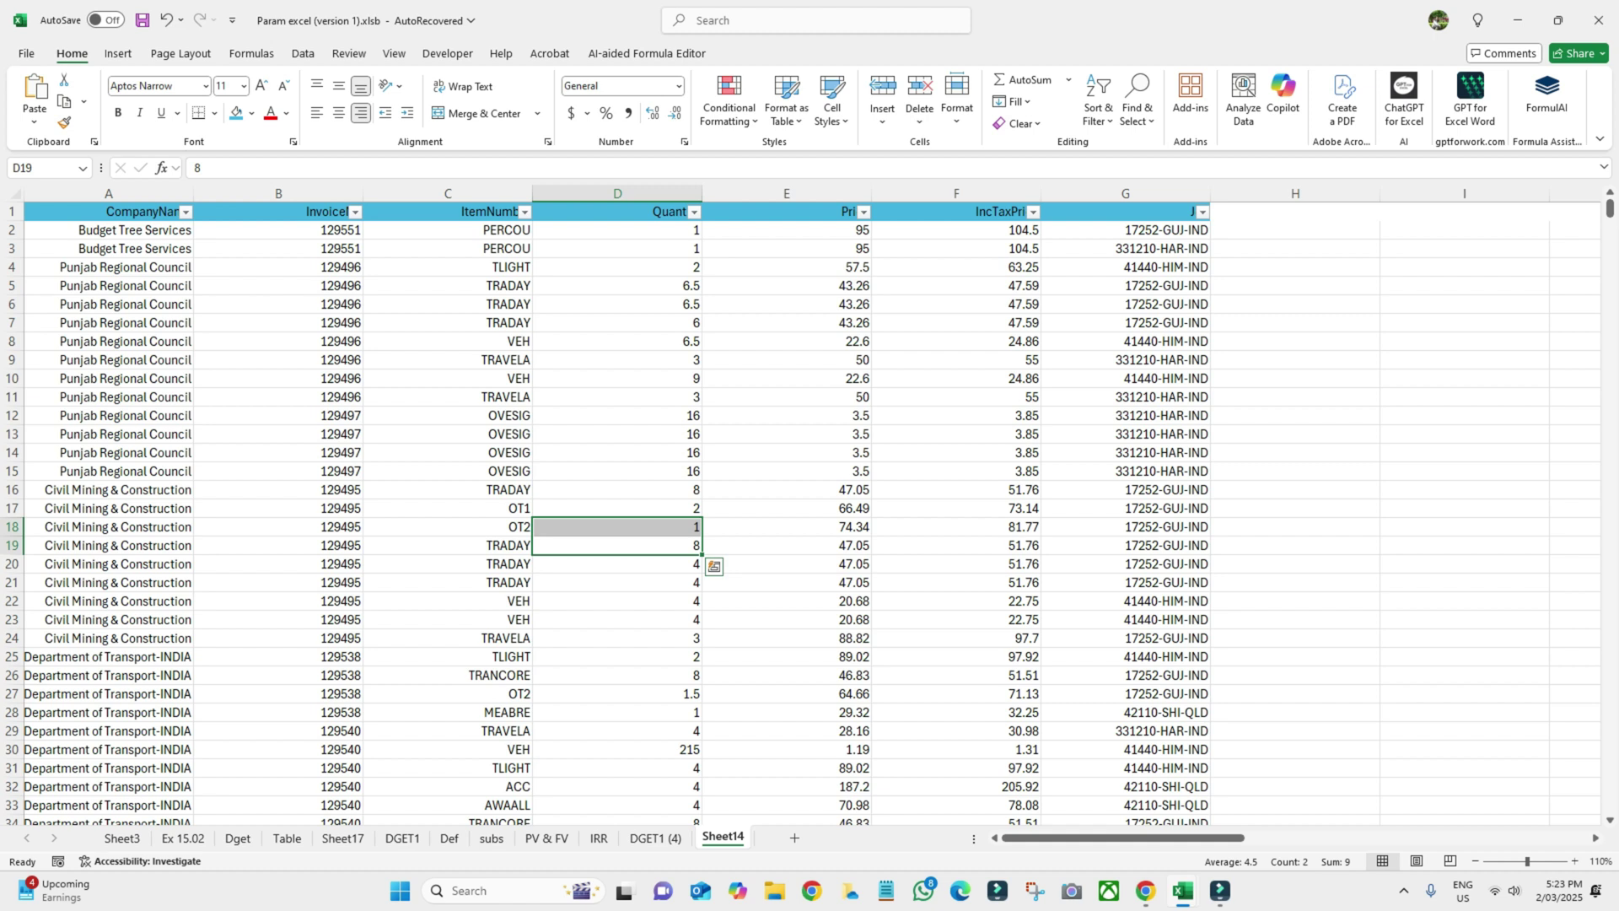
pyautogui.click(617, 490)
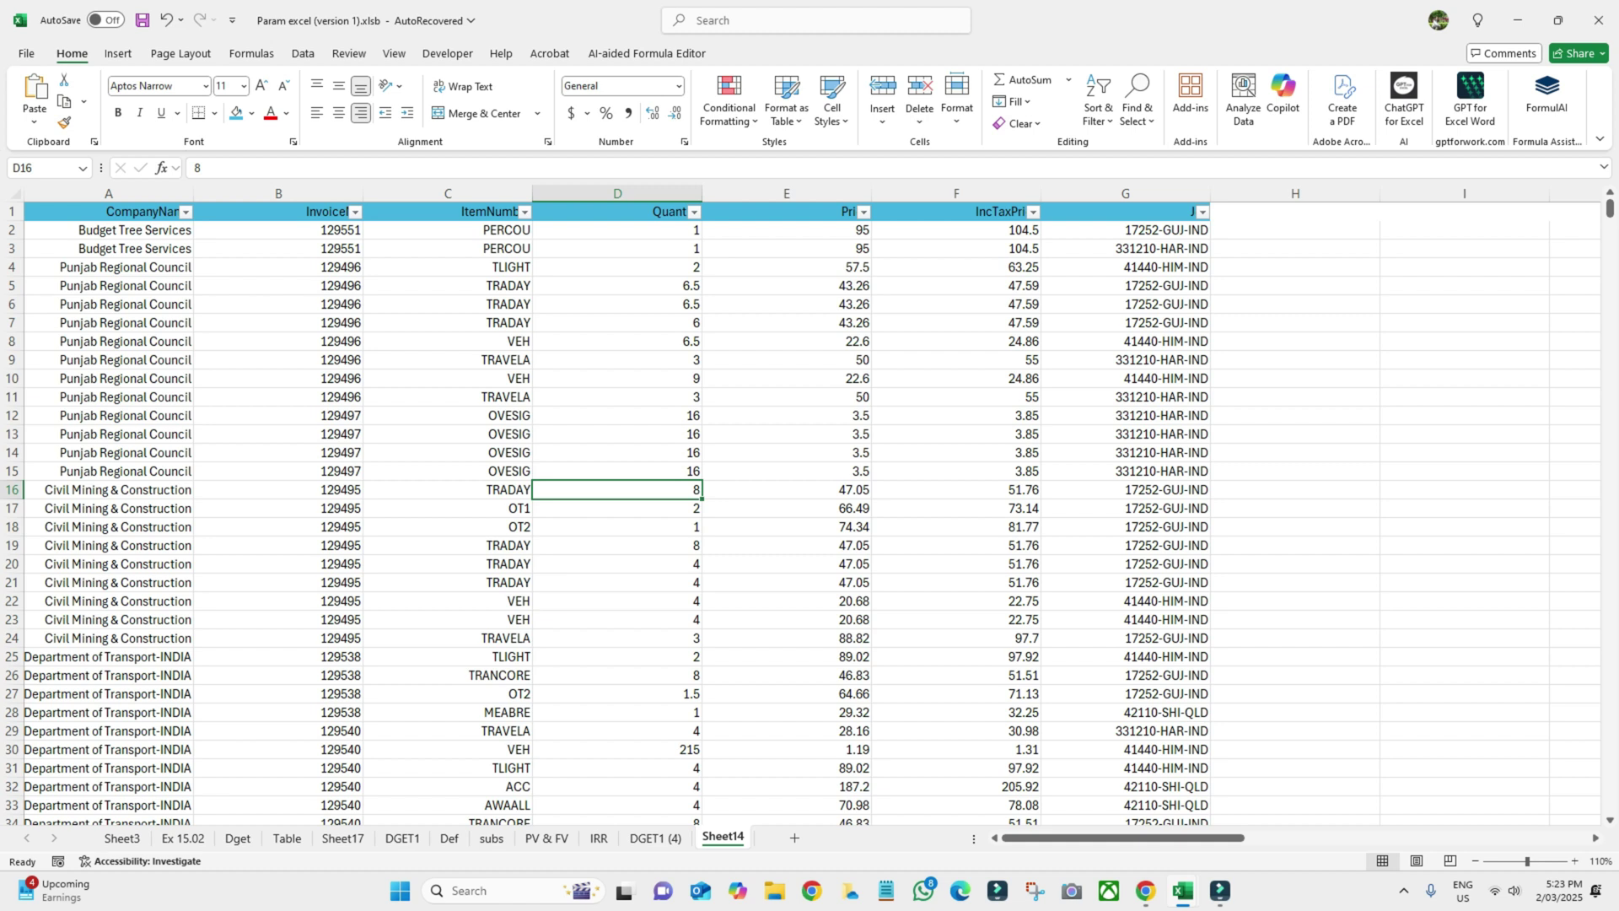
pyautogui.click(617, 471)
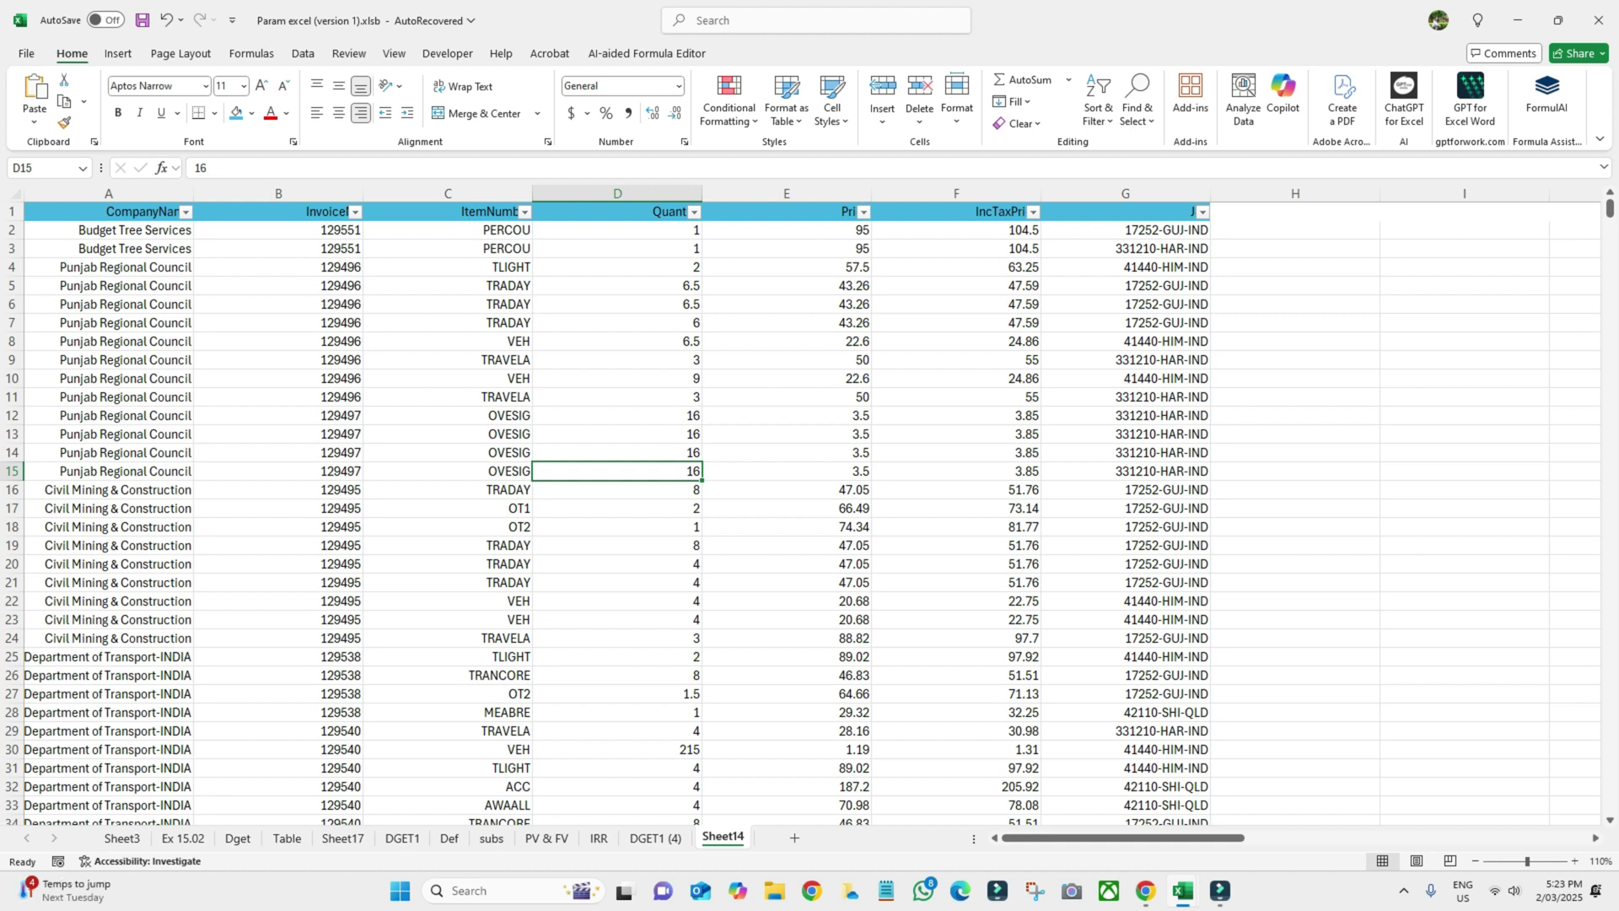
pyautogui.click(956, 545)
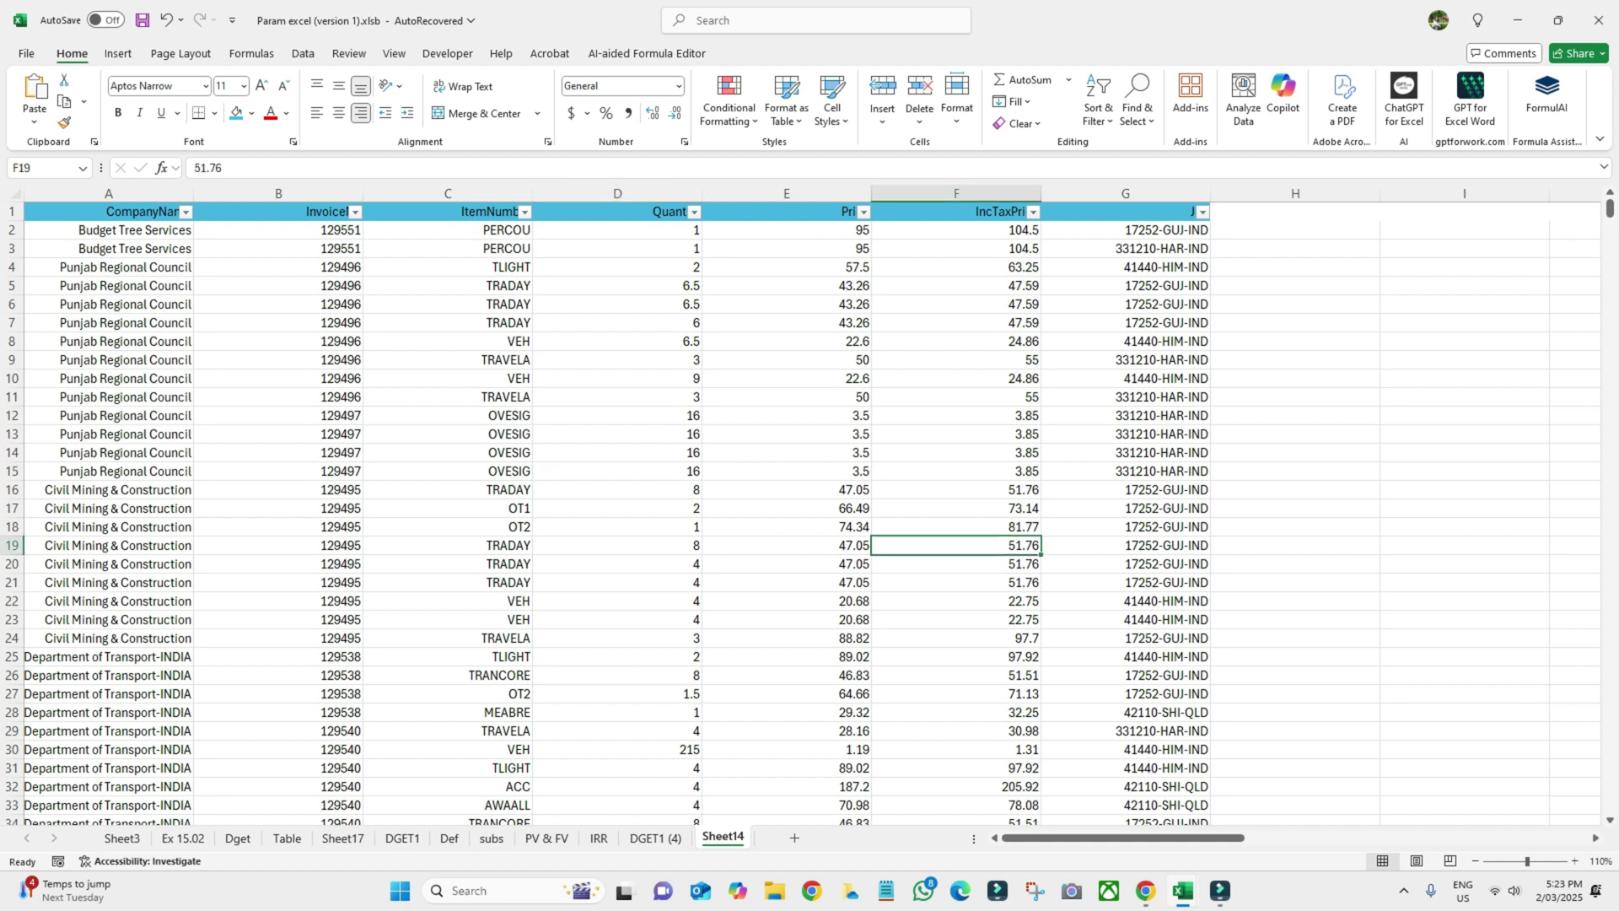
# Examine the invoice table down to its last row, including columns B to G beside the company names
pyautogui.click(108, 619)
pyautogui.scroll(-20, 108, 619)
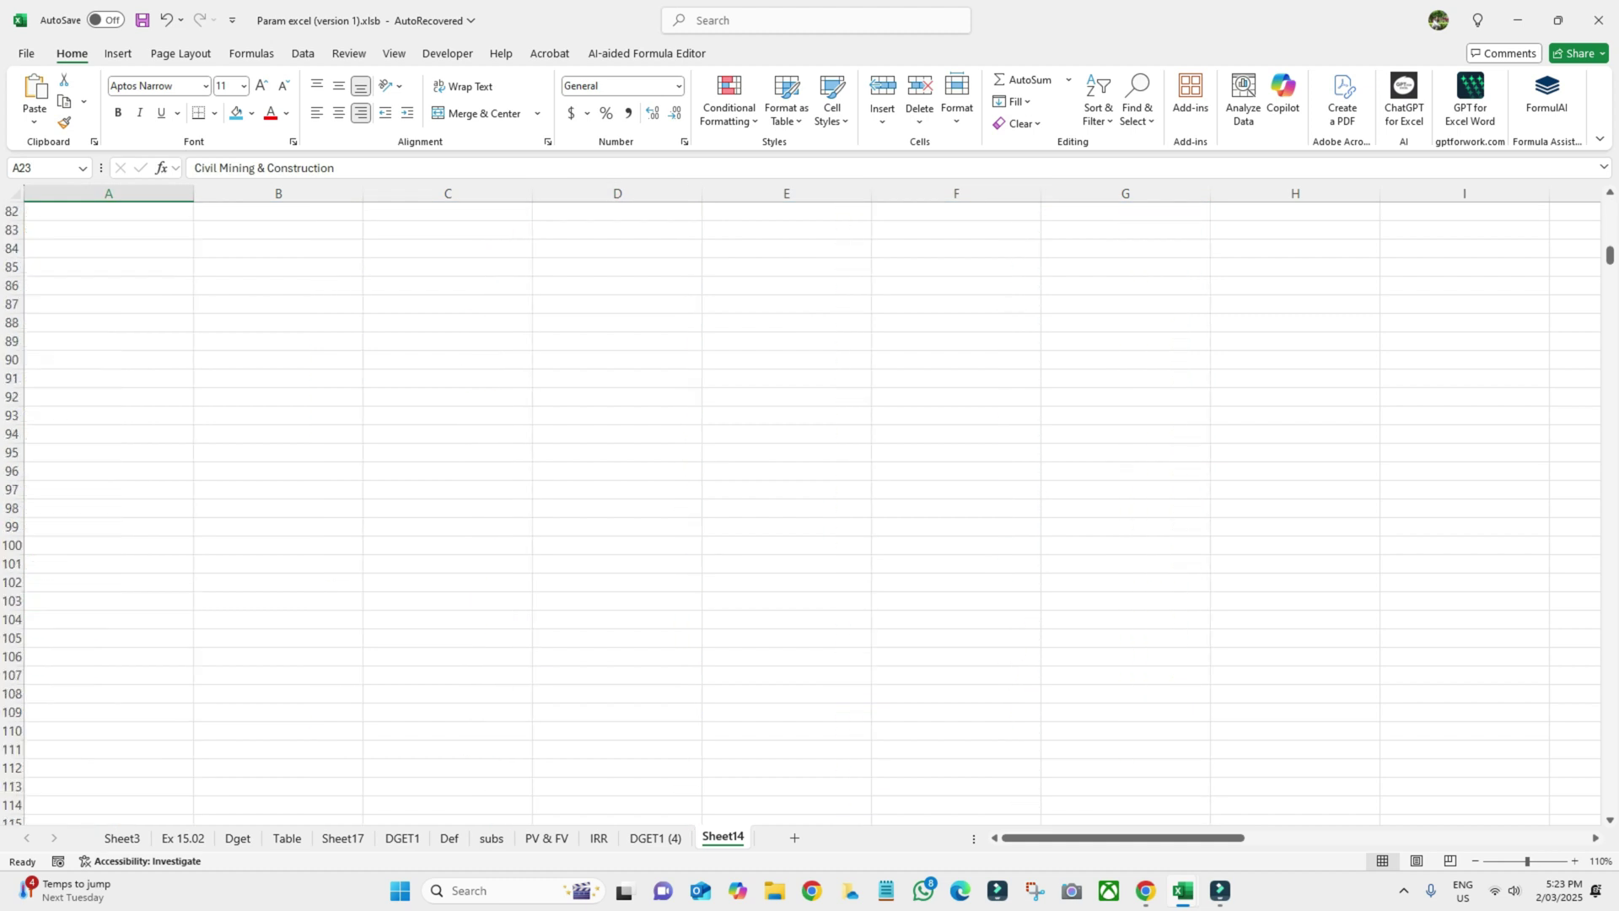
pyautogui.scroll(8, 809, 506)
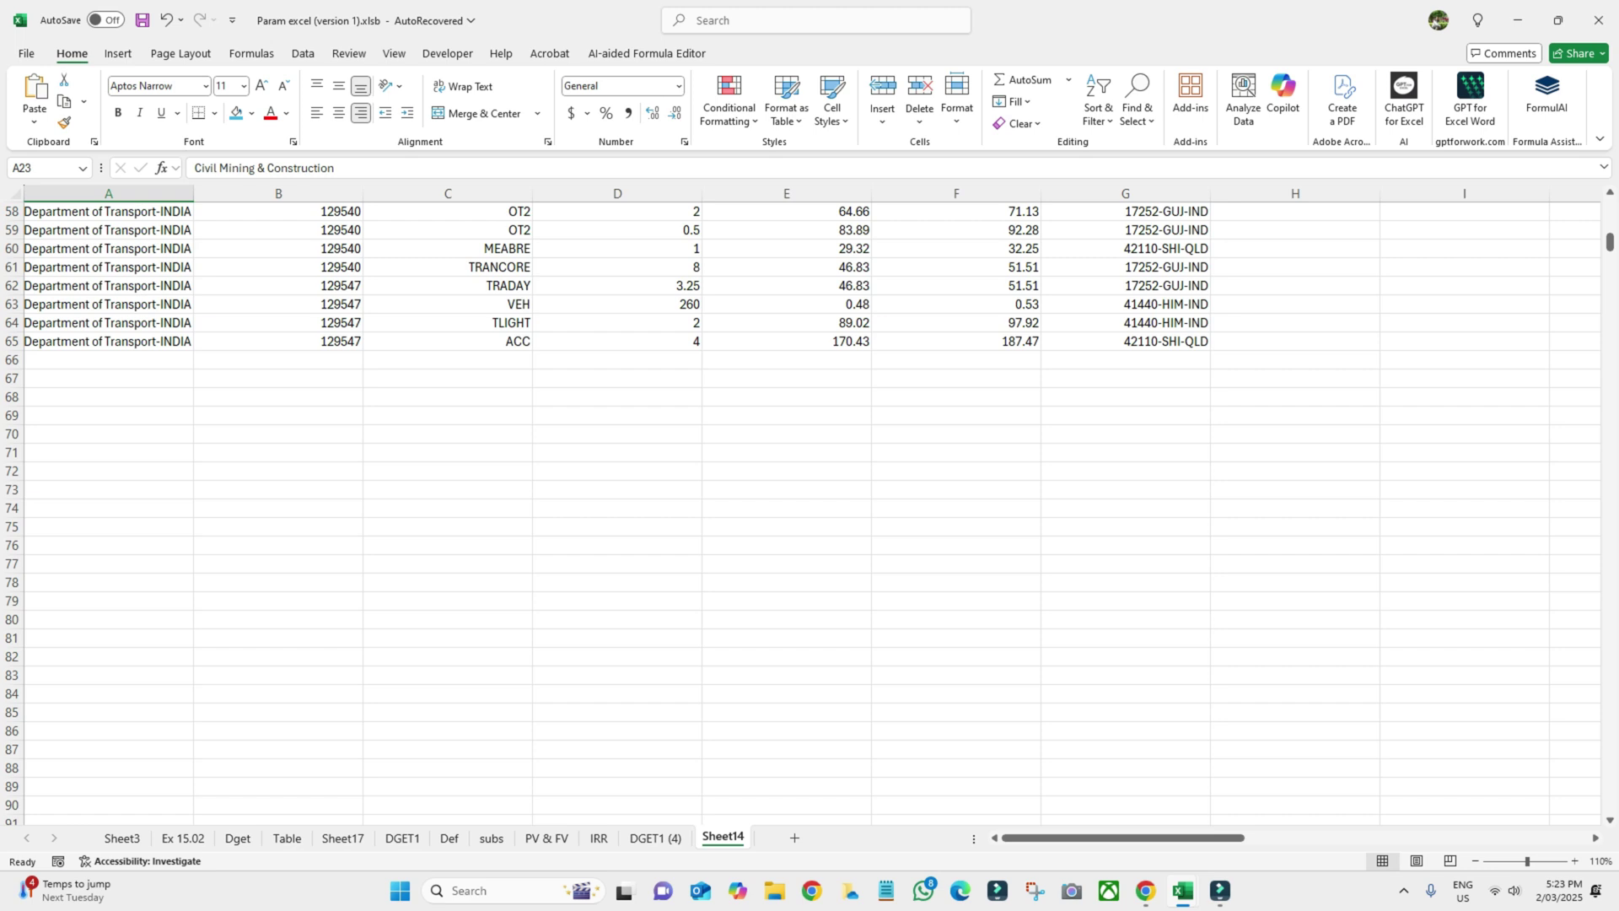
pyautogui.click(108, 359)
pyautogui.scroll(19, 810, 506)
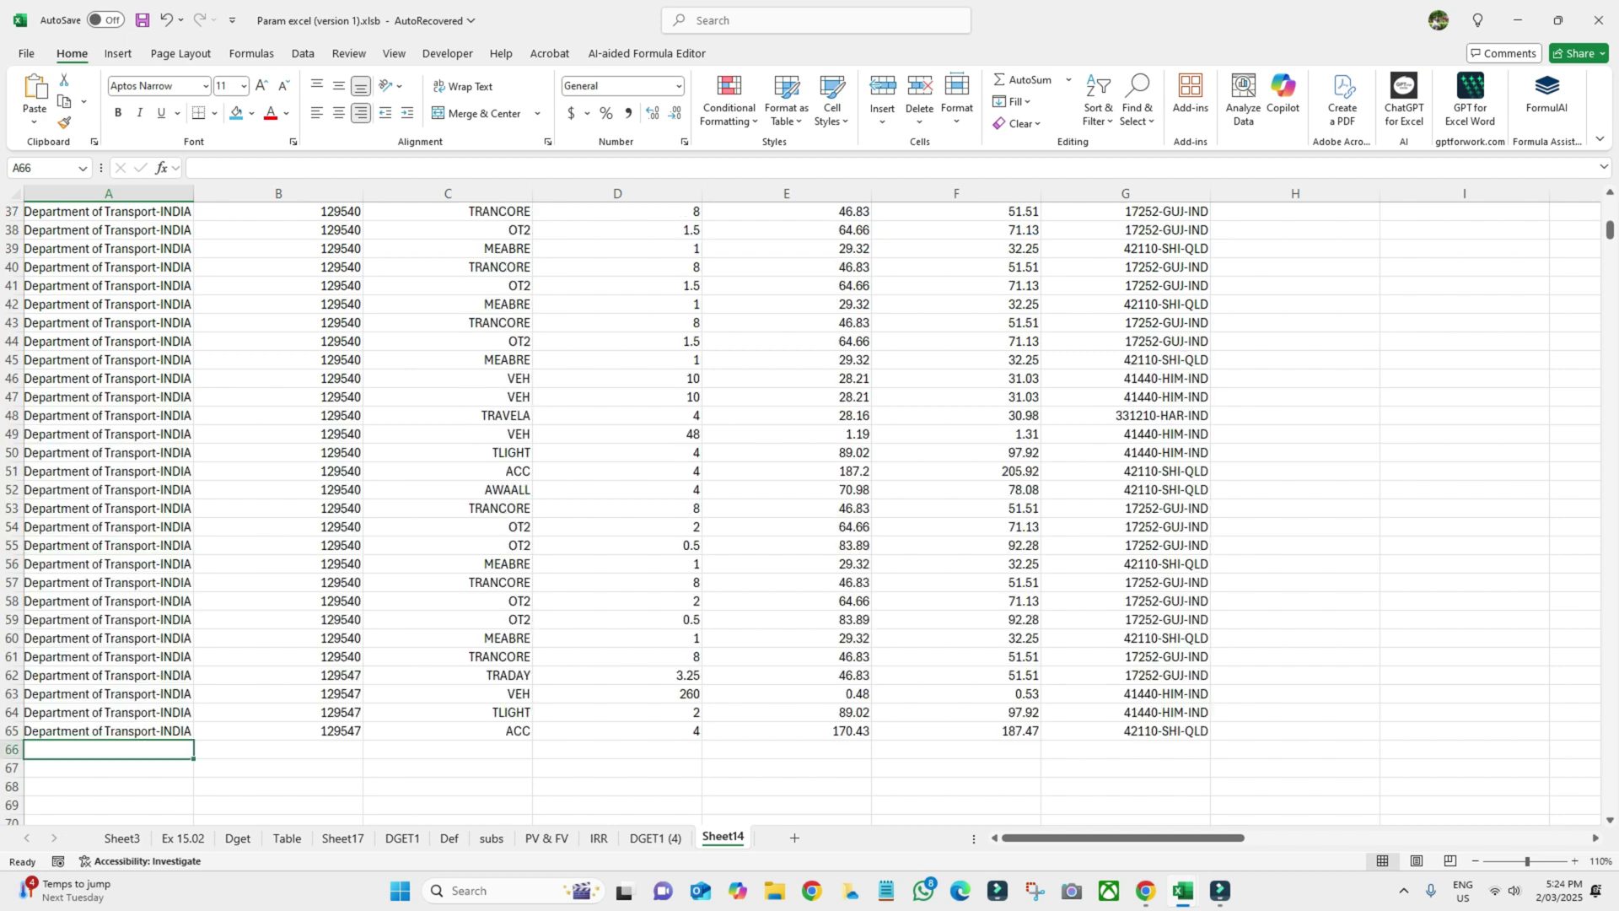
pyautogui.scroll(-20, 810, 506)
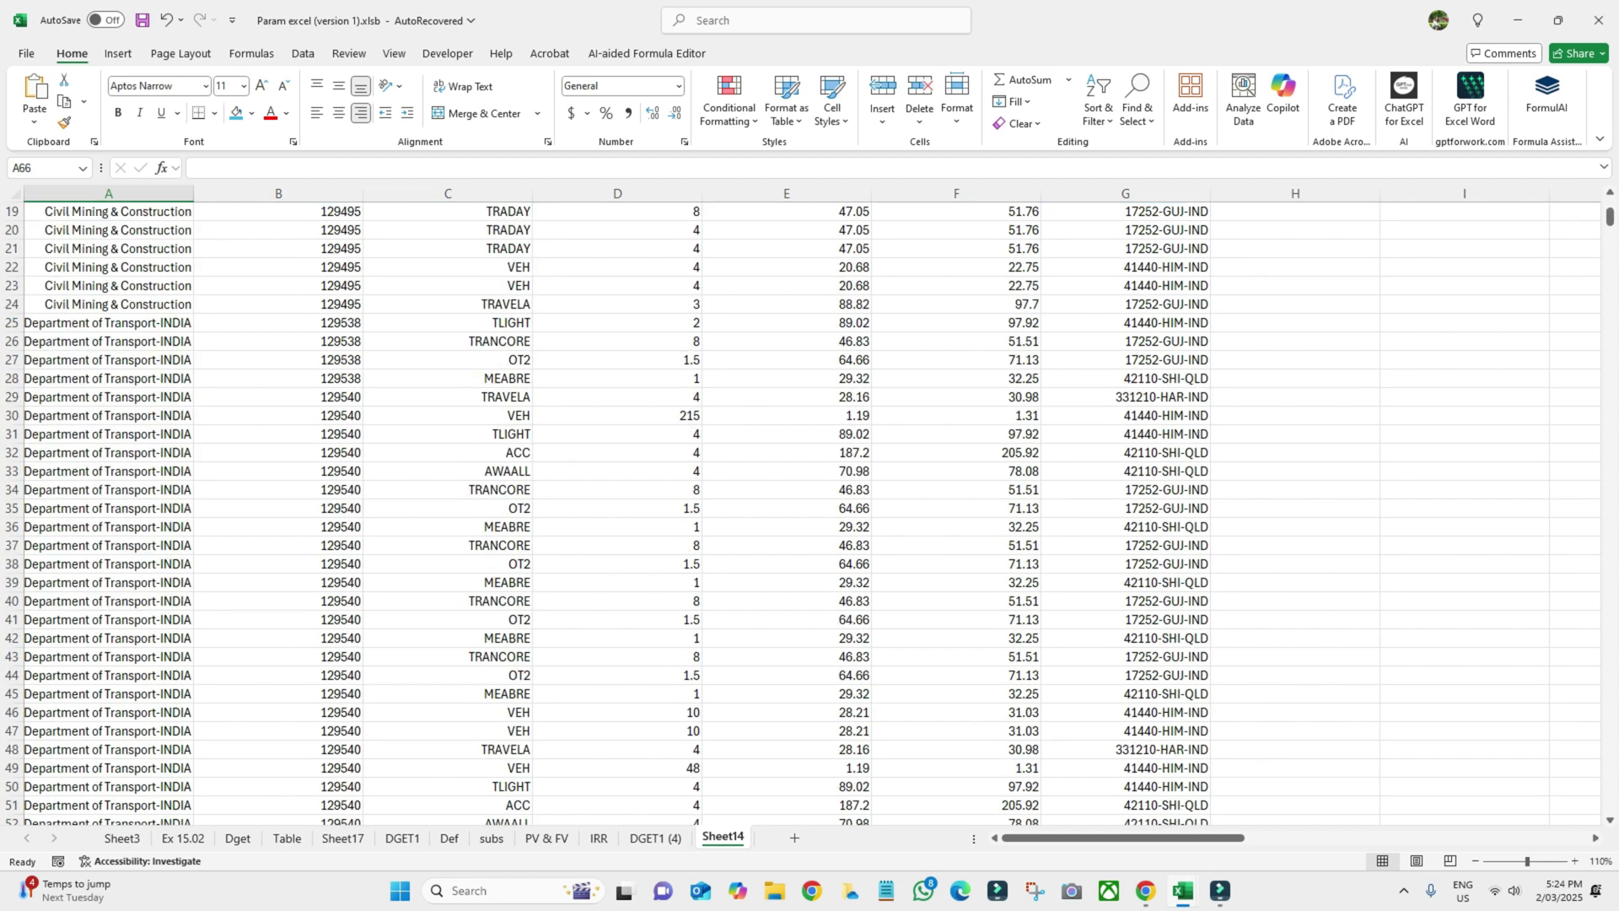
pyautogui.scroll(7, 809, 506)
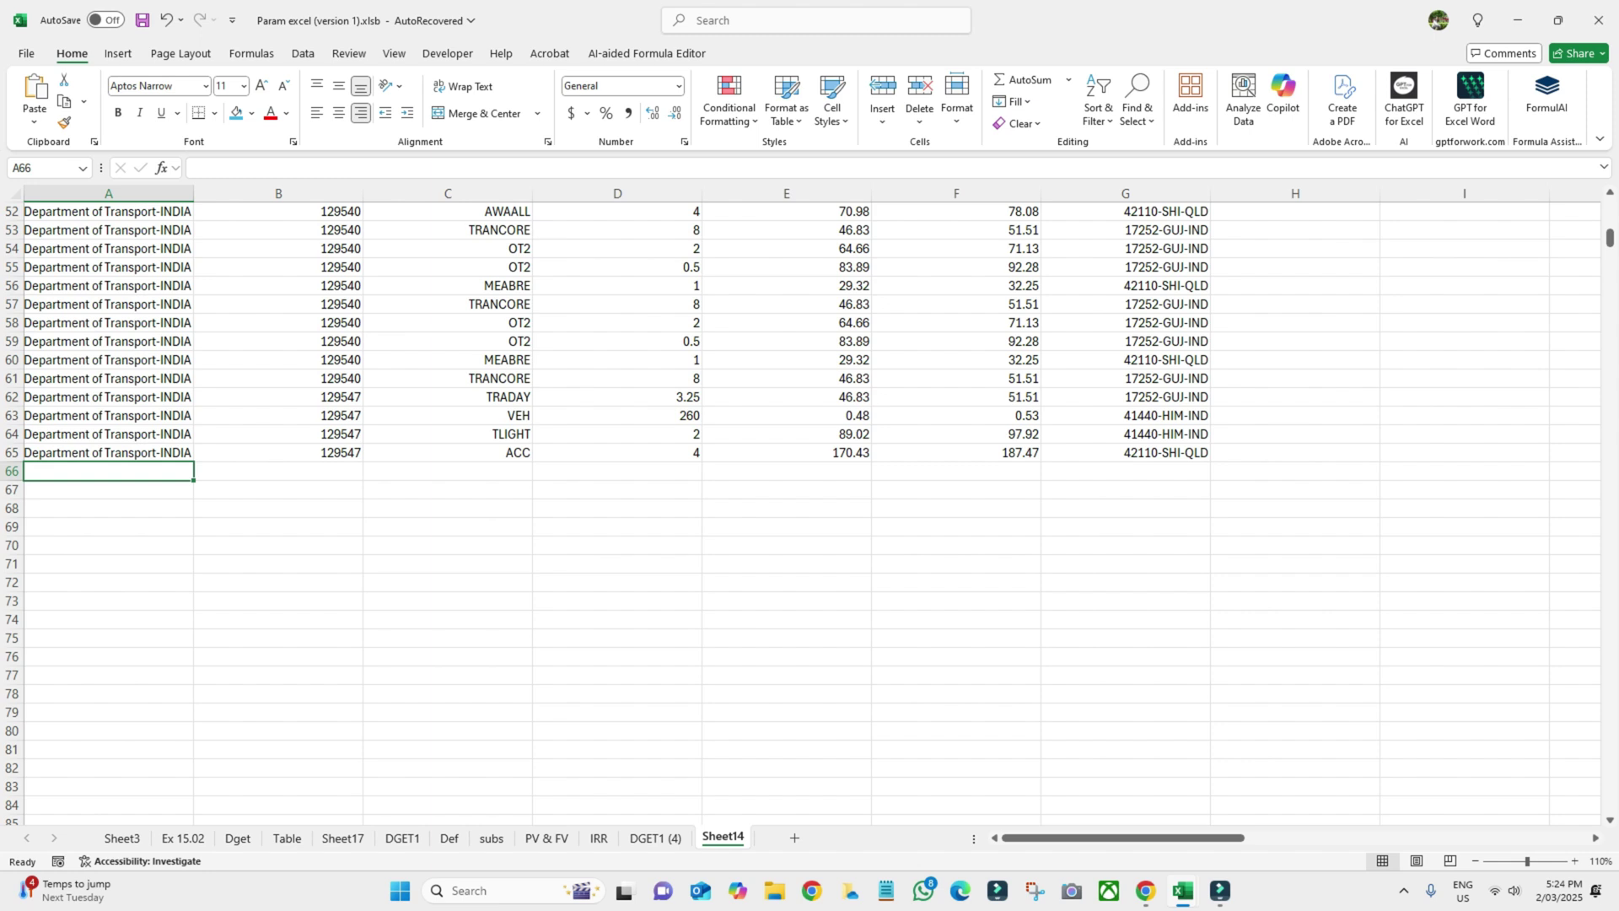
pyautogui.scroll(17, 810, 506)
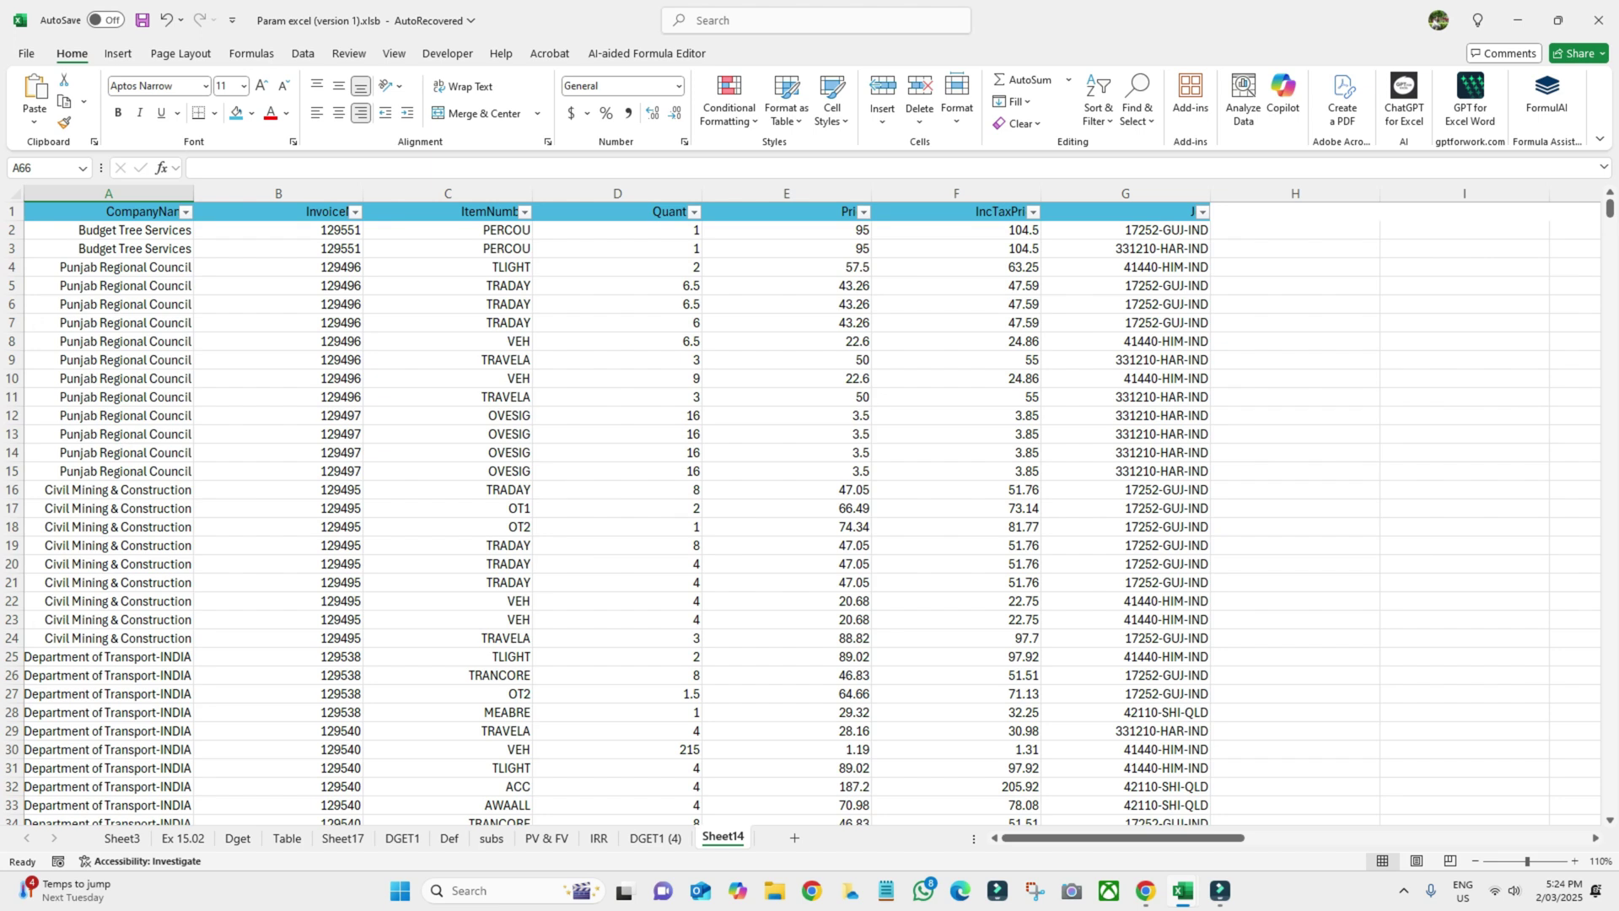
pyautogui.moveTo(278, 193); pyautogui.dragTo(1202, 193)
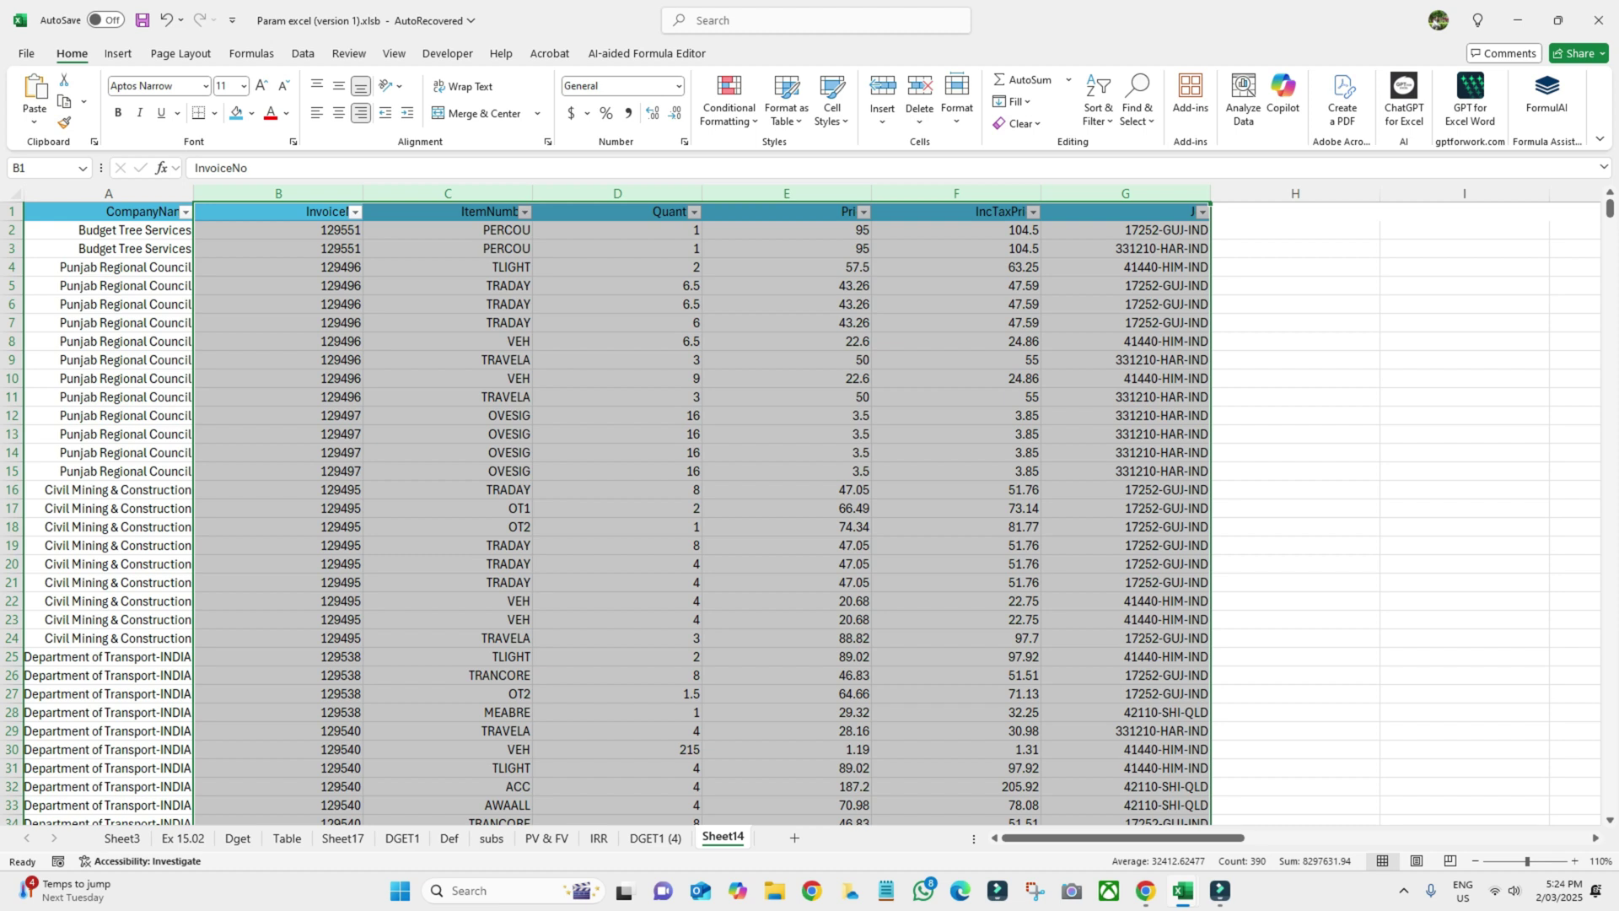
pyautogui.click(617, 322)
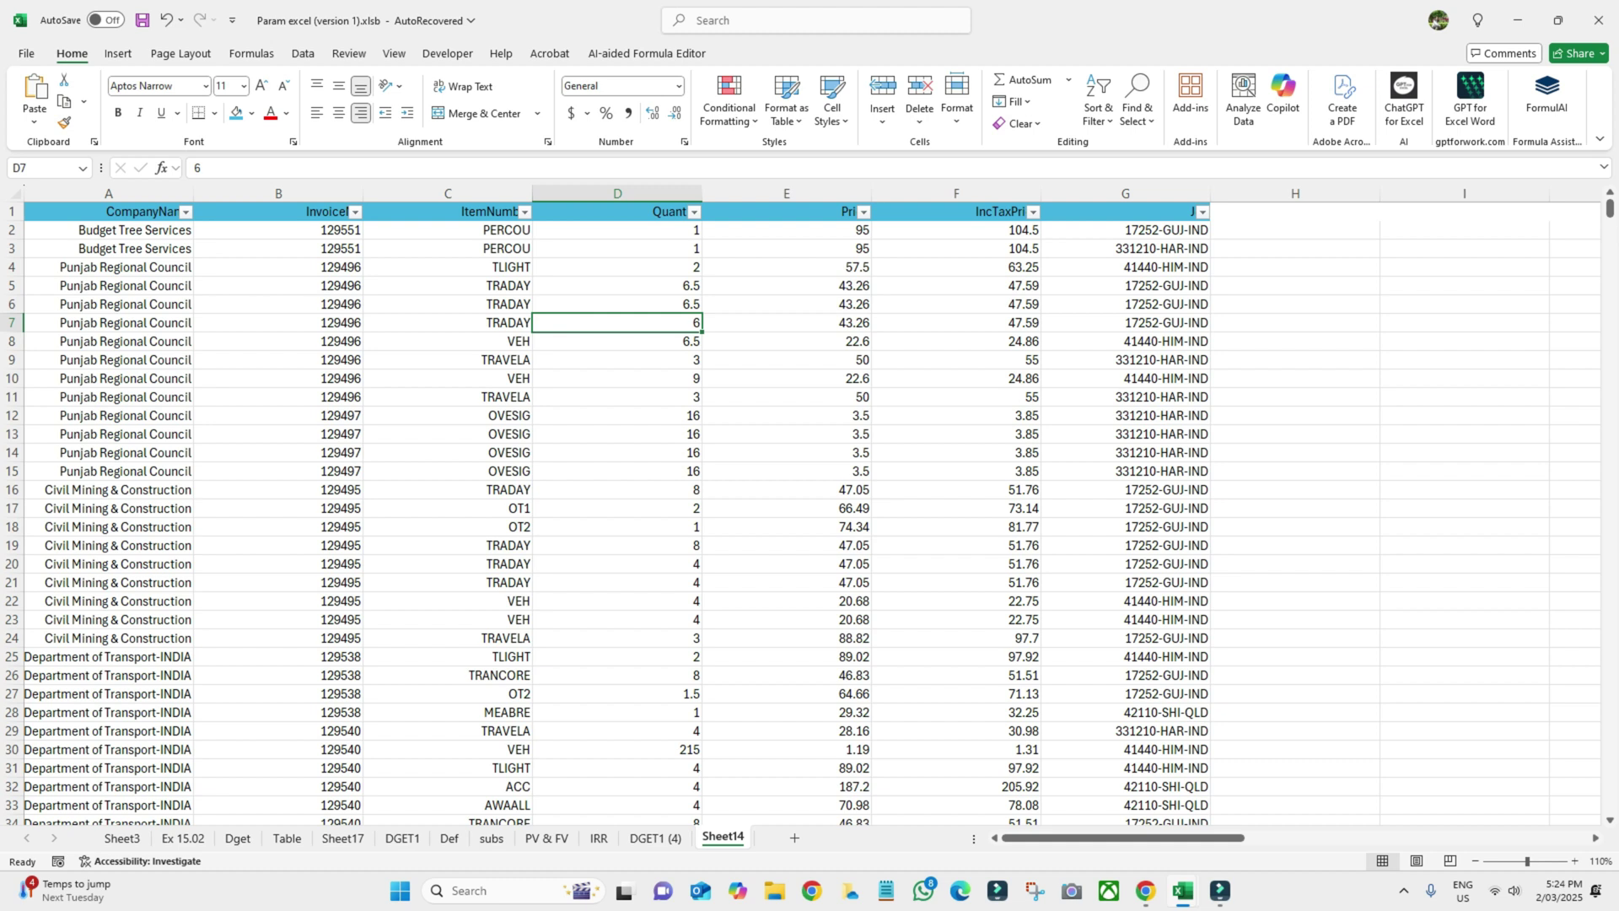
pyautogui.click(786, 712)
pyautogui.click(617, 693)
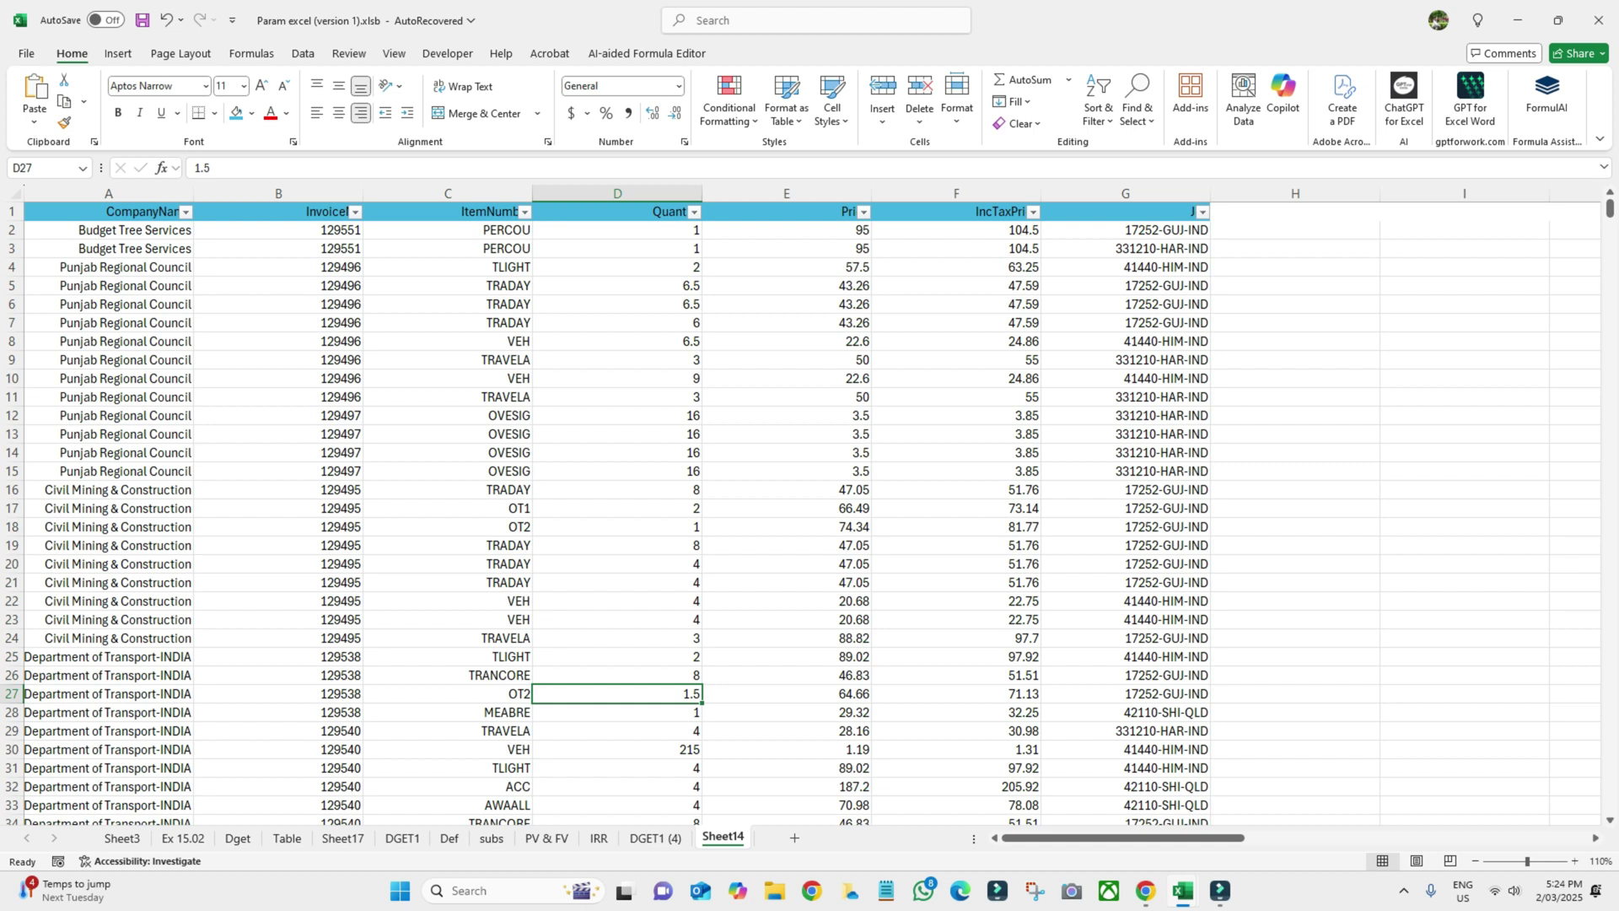
# Unlock the company name cells A2:A65 by turning off their Locked protection option
pyautogui.moveTo(110, 229); pyautogui.dragTo(193, 777)
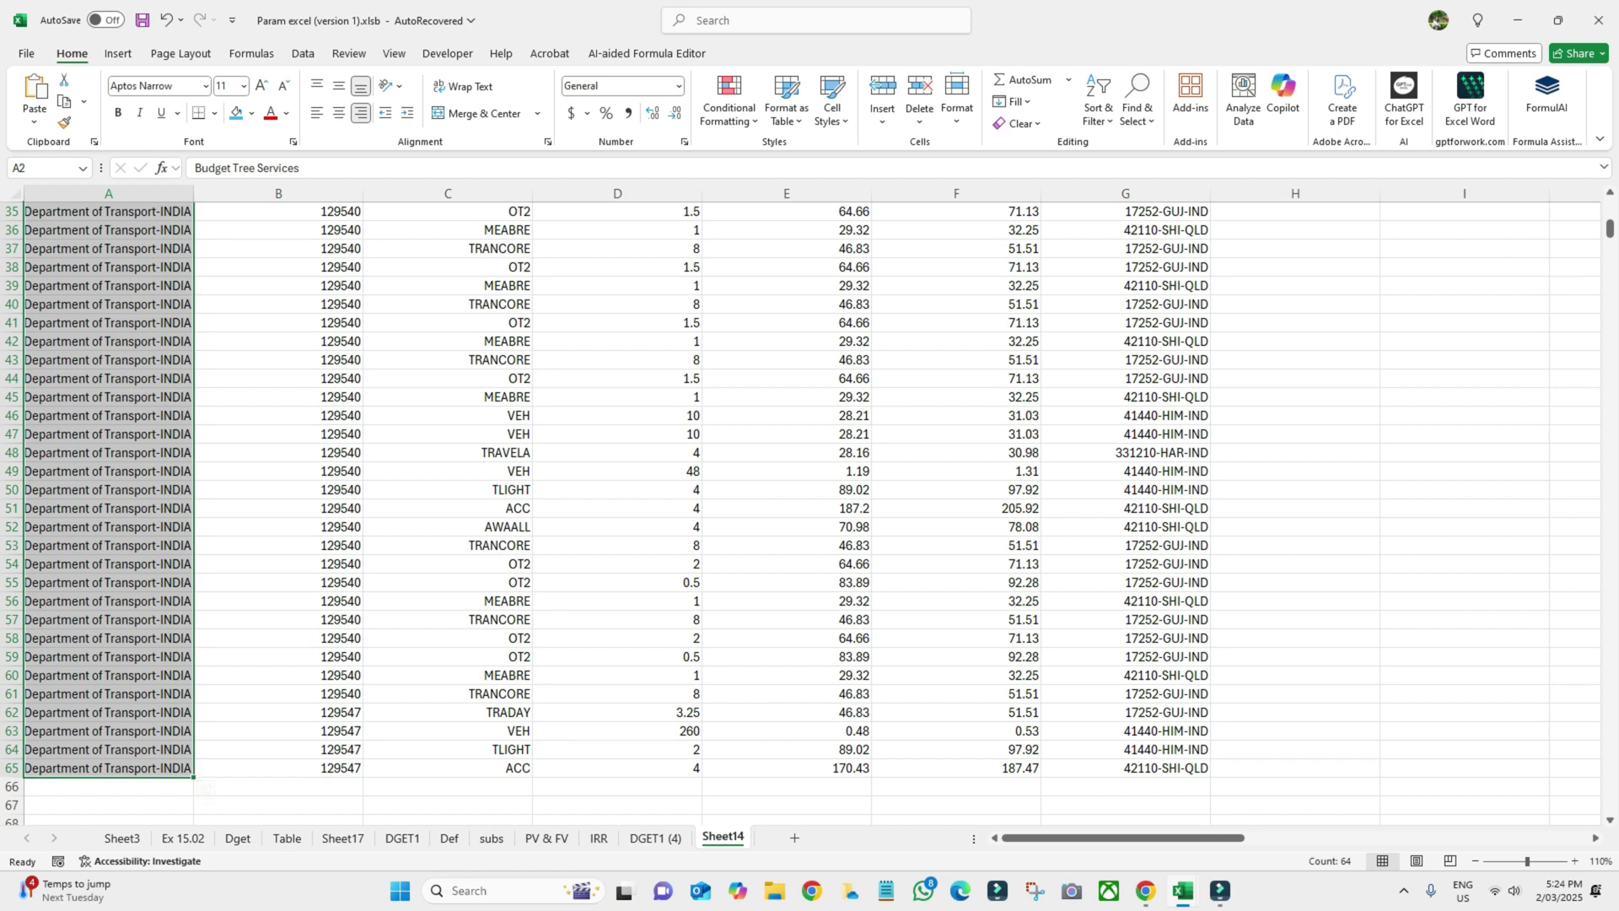
pyautogui.rightClick(101, 579)
pyautogui.press('Up')
pyautogui.press('Up')
pyautogui.press('Up')
pyautogui.press('Up')
pyautogui.press('Up')
pyautogui.press('Return')
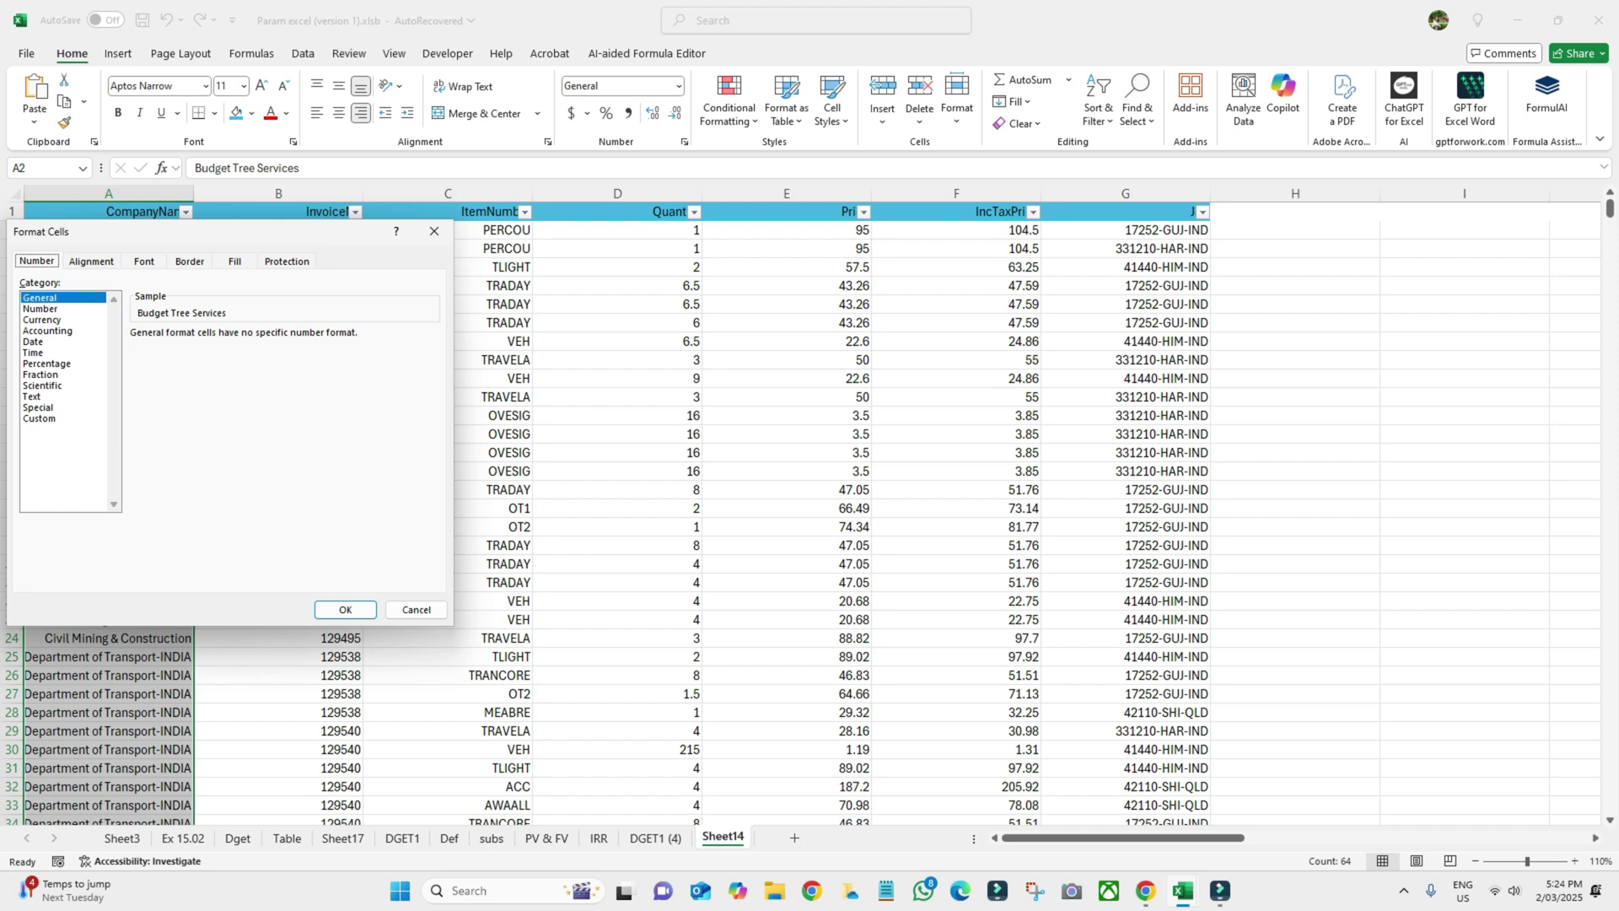
pyautogui.hotkey('ctrl', 'shift', 'Tab')
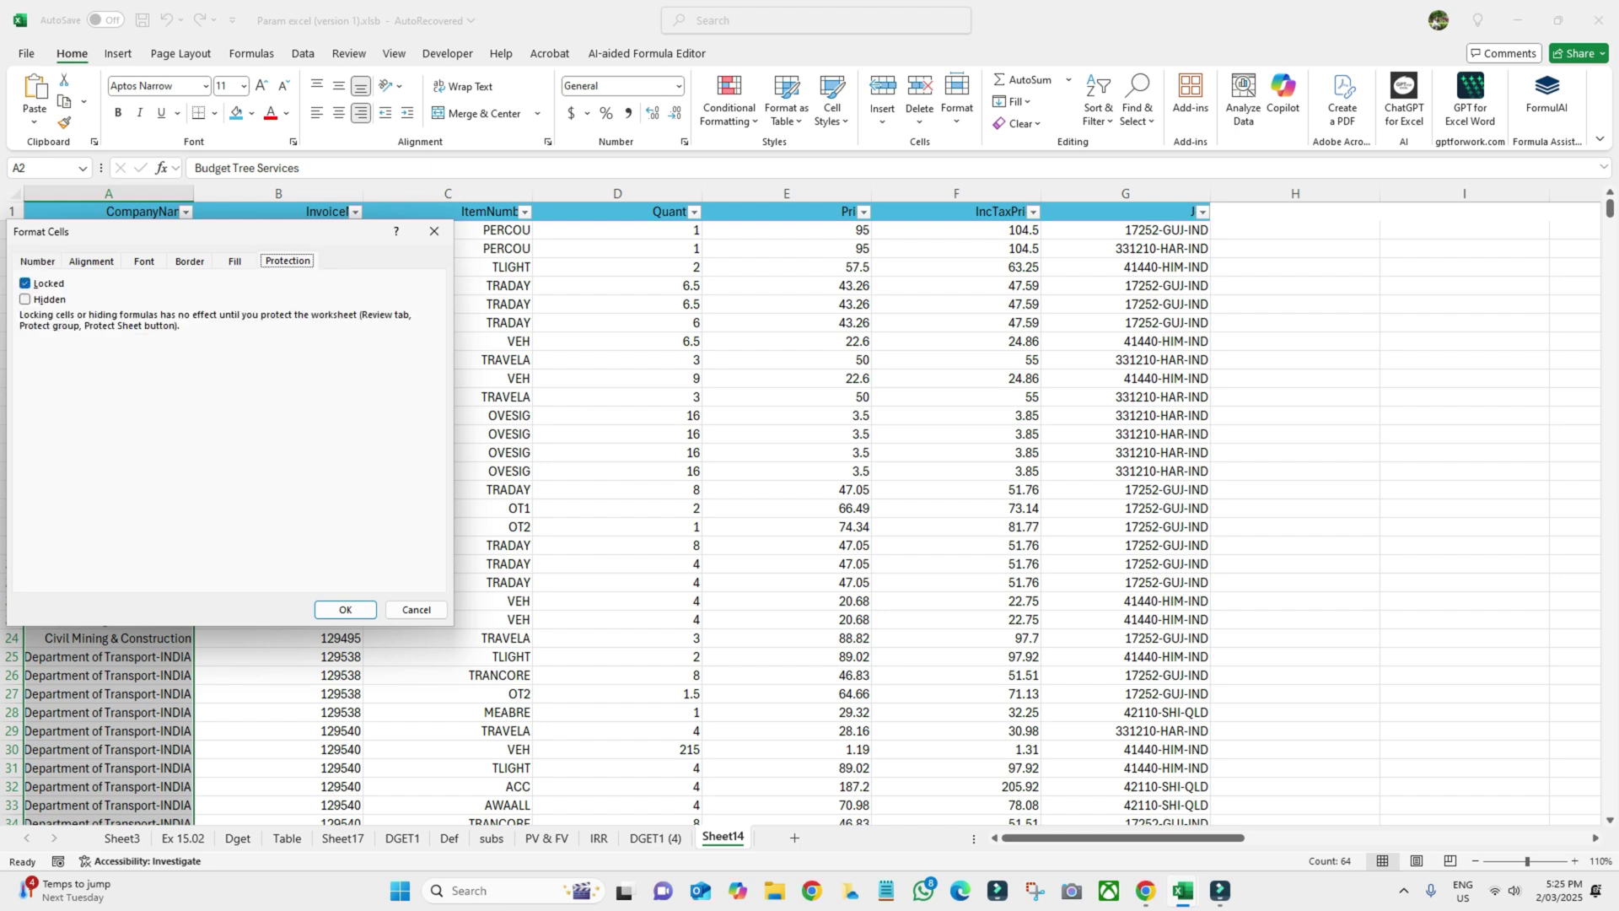
pyautogui.hotkey('alt', 'l')
pyautogui.hotkey('alt', 'l')
pyautogui.hotkey('alt', 'l')
pyautogui.press('Return')
# Keep the Locked protection option on for the remaining table data in B2:G65
pyautogui.click(278, 230)
pyautogui.click(108, 377)
pyautogui.moveTo(278, 229); pyautogui.dragTo(1211, 789)
pyautogui.rightClick(782, 439)
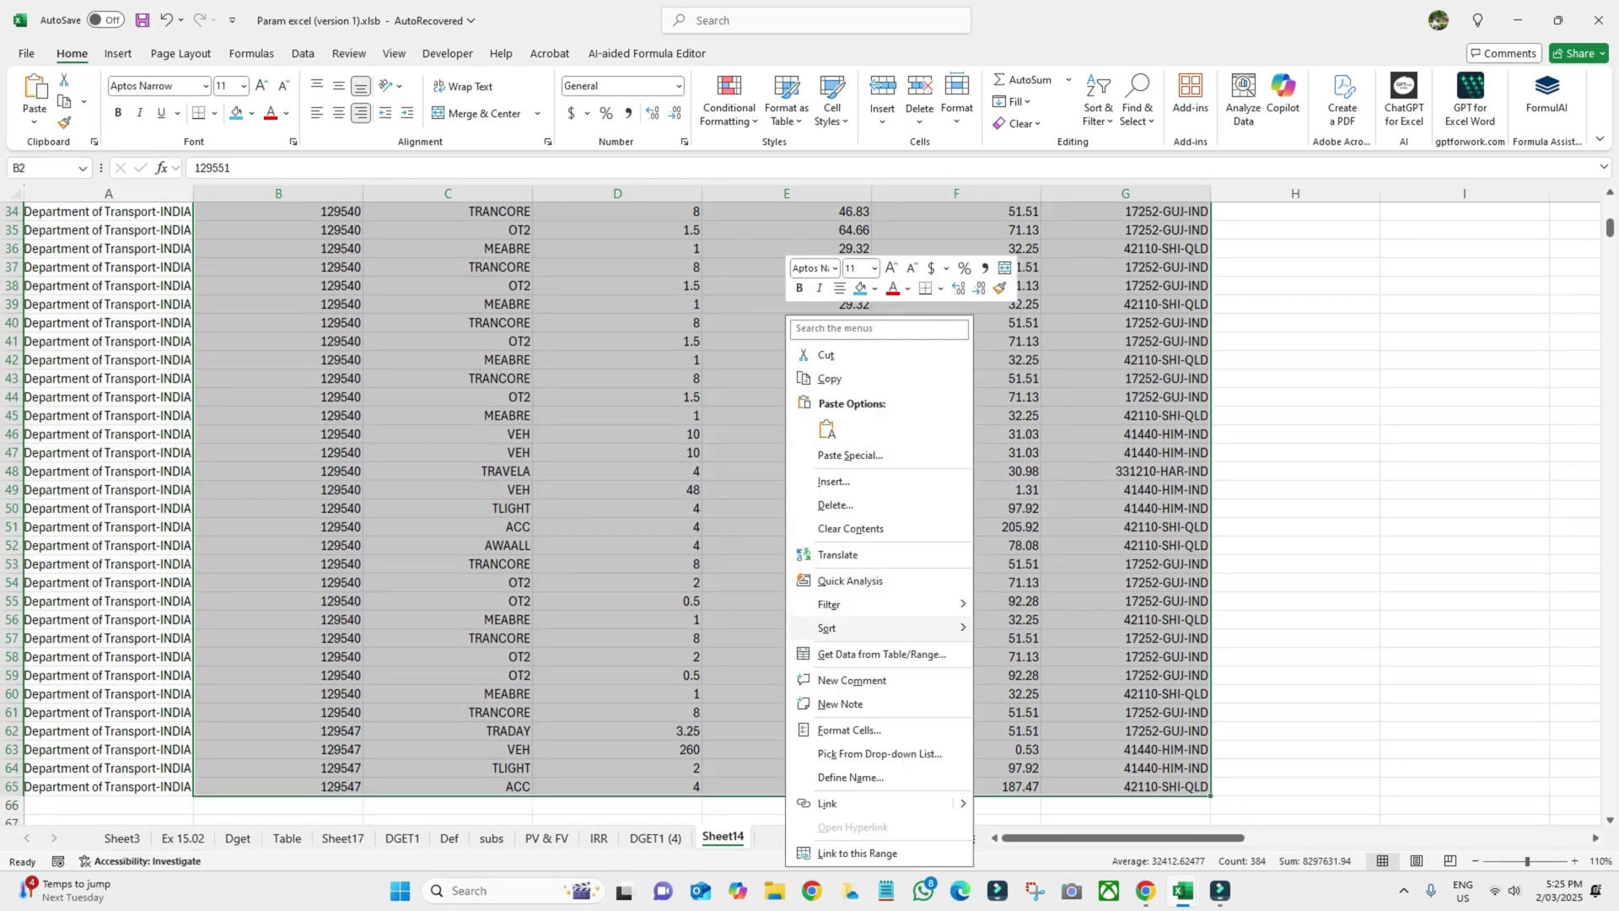
pyautogui.click(843, 729)
pyautogui.hotkey('ctrl', '1')
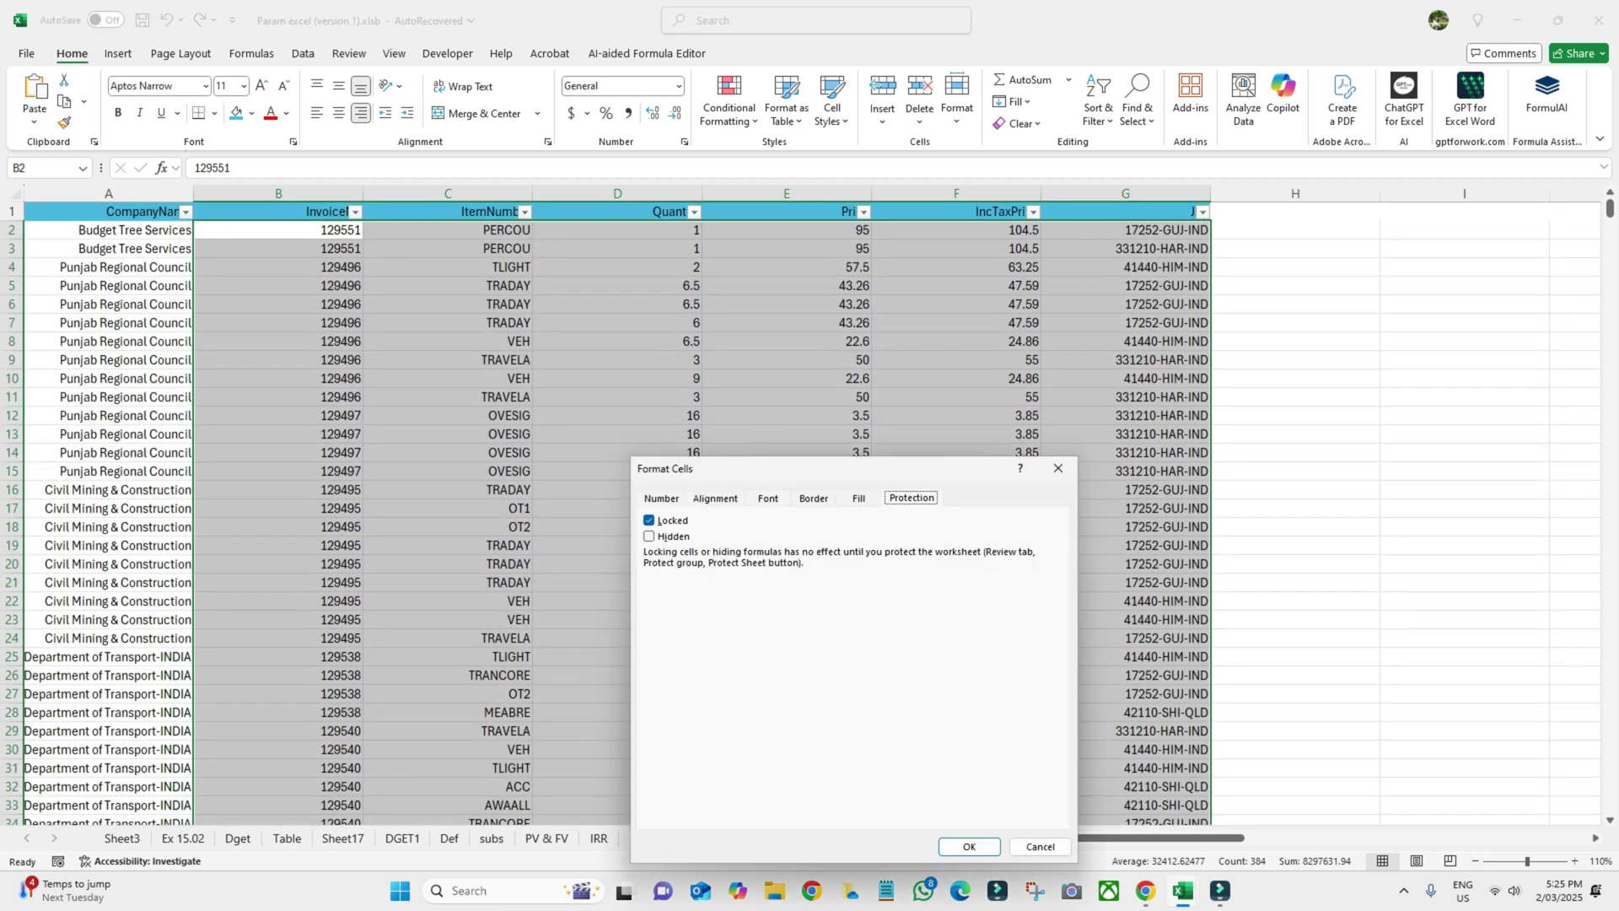
pyautogui.press('Return')
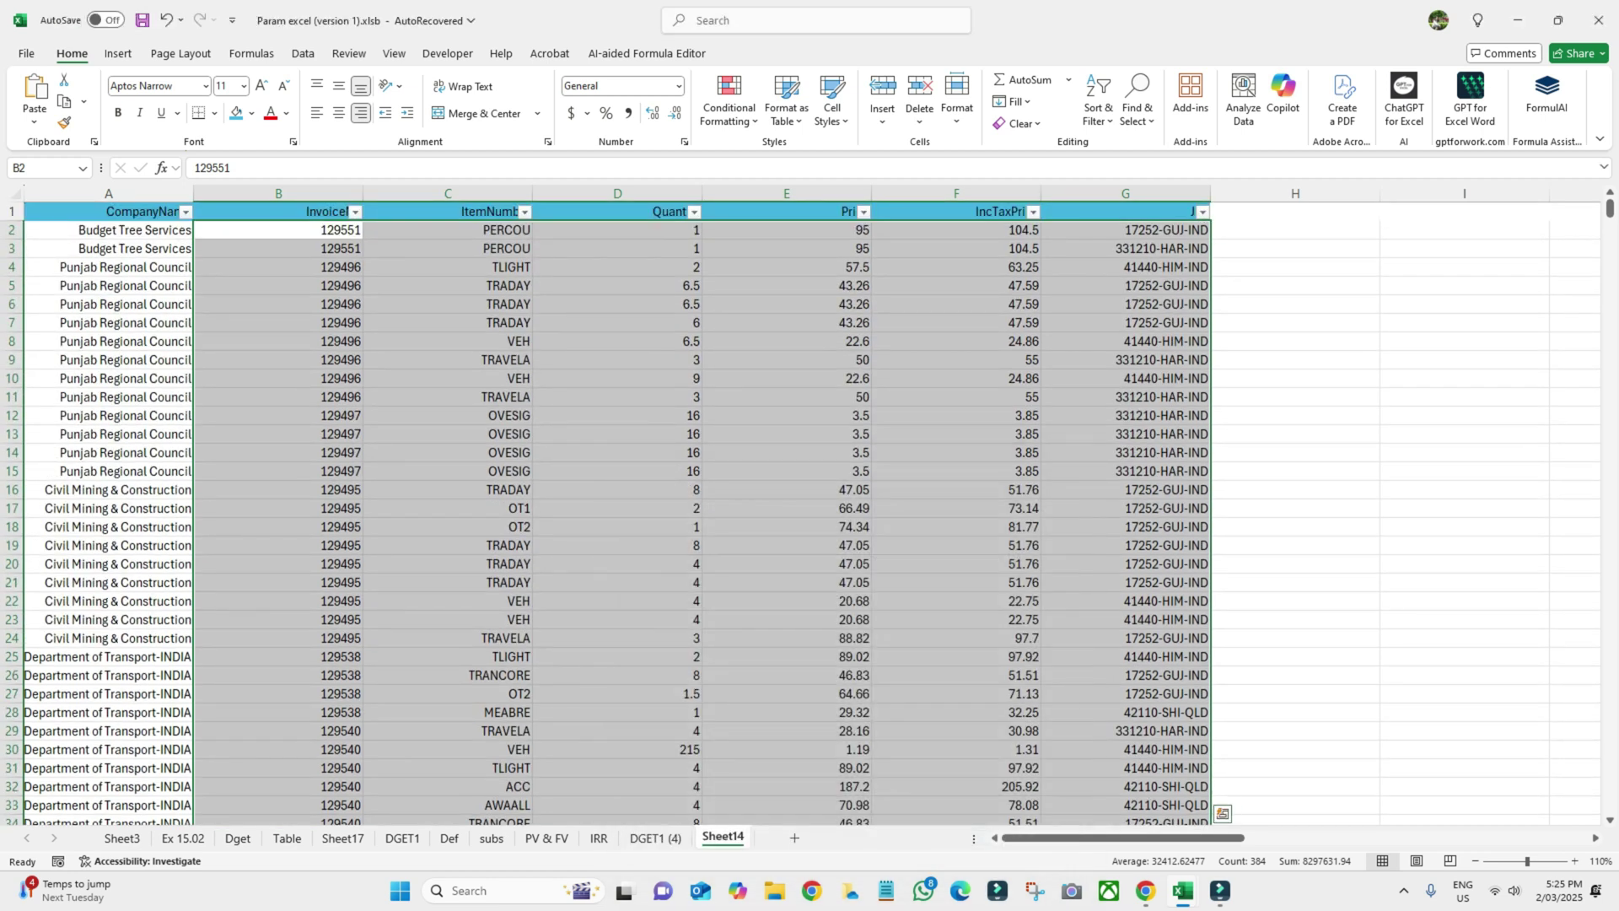
# Try editing the quantity in D65 by entering 5, and restore it to 4
pyautogui.scroll(-3, 616, 506)
pyautogui.scroll(3, 616, 506)
pyautogui.scroll(-15, 615, 507)
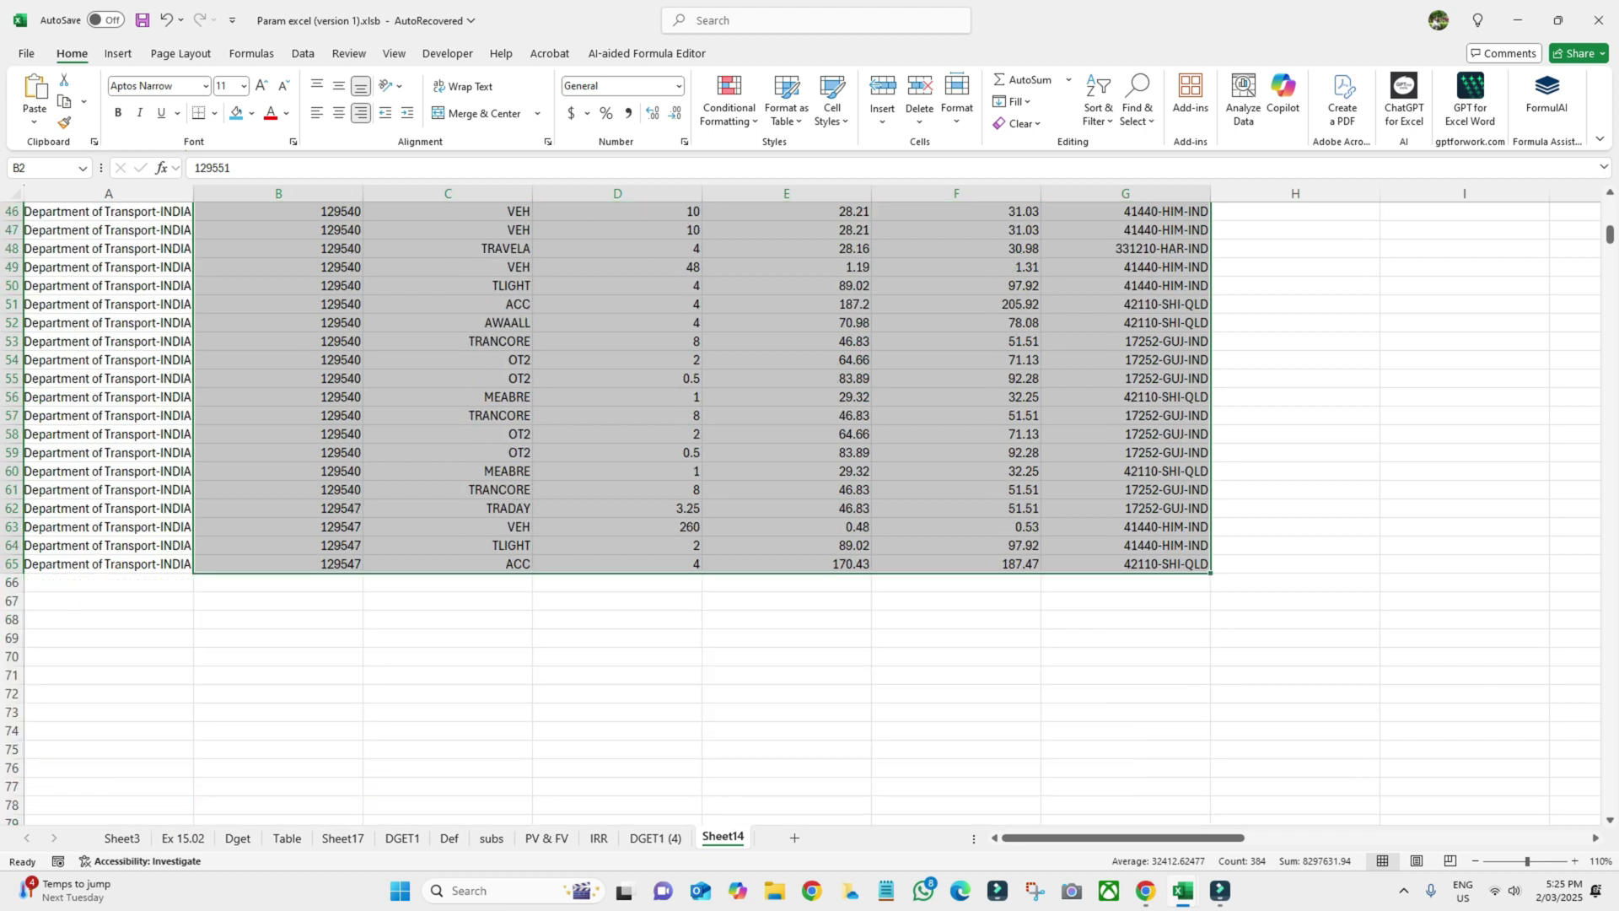
pyautogui.click(617, 563)
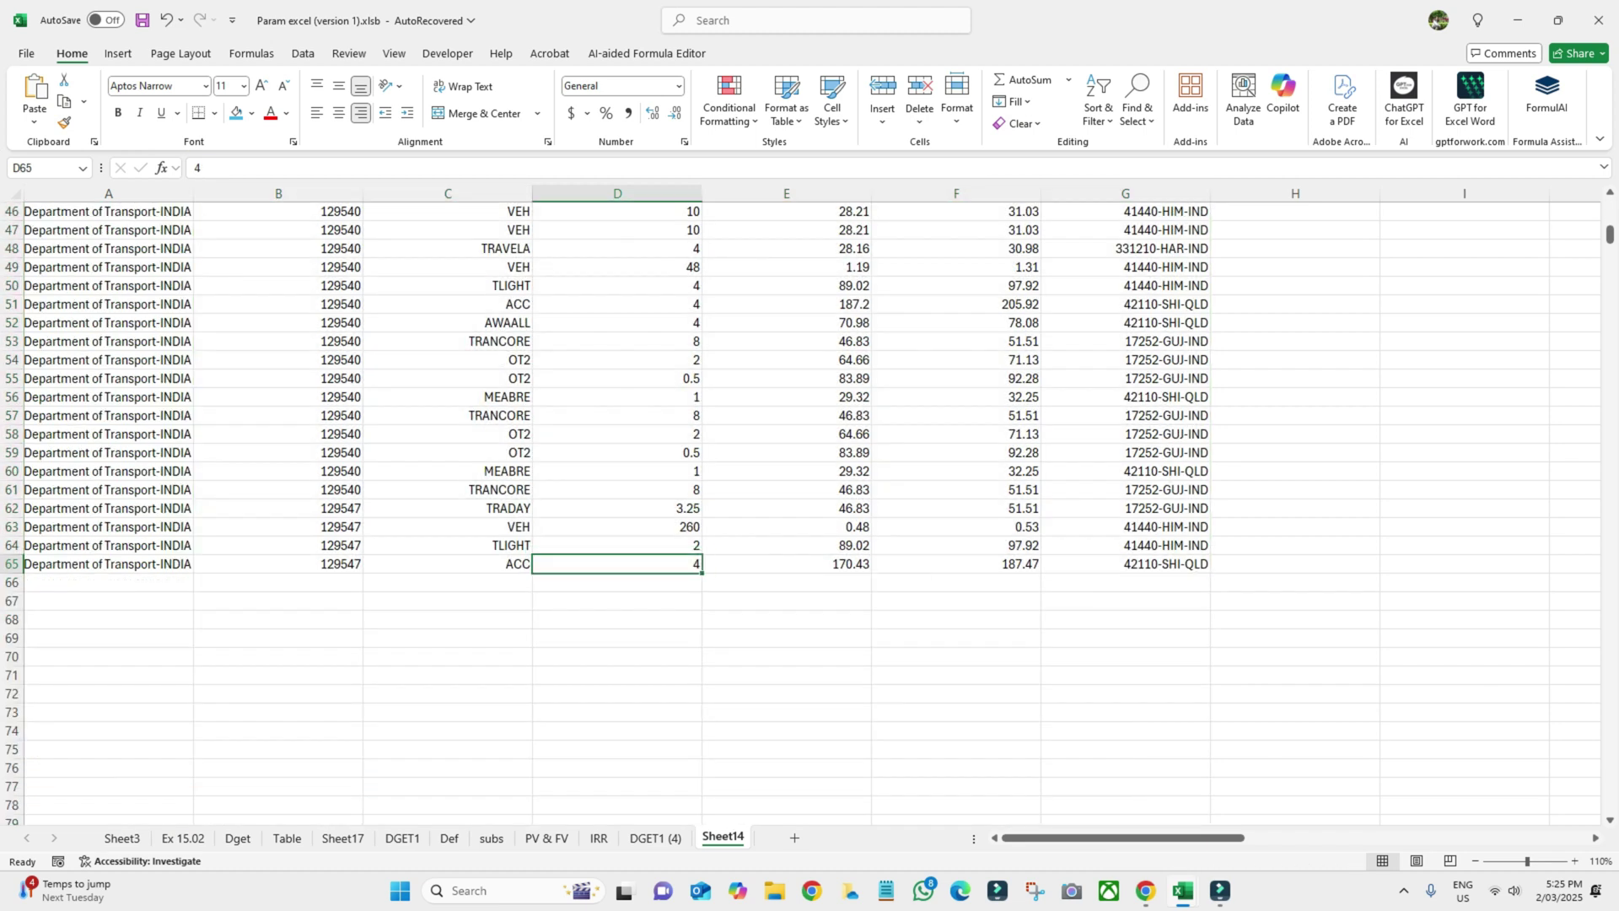
pyautogui.write('5')
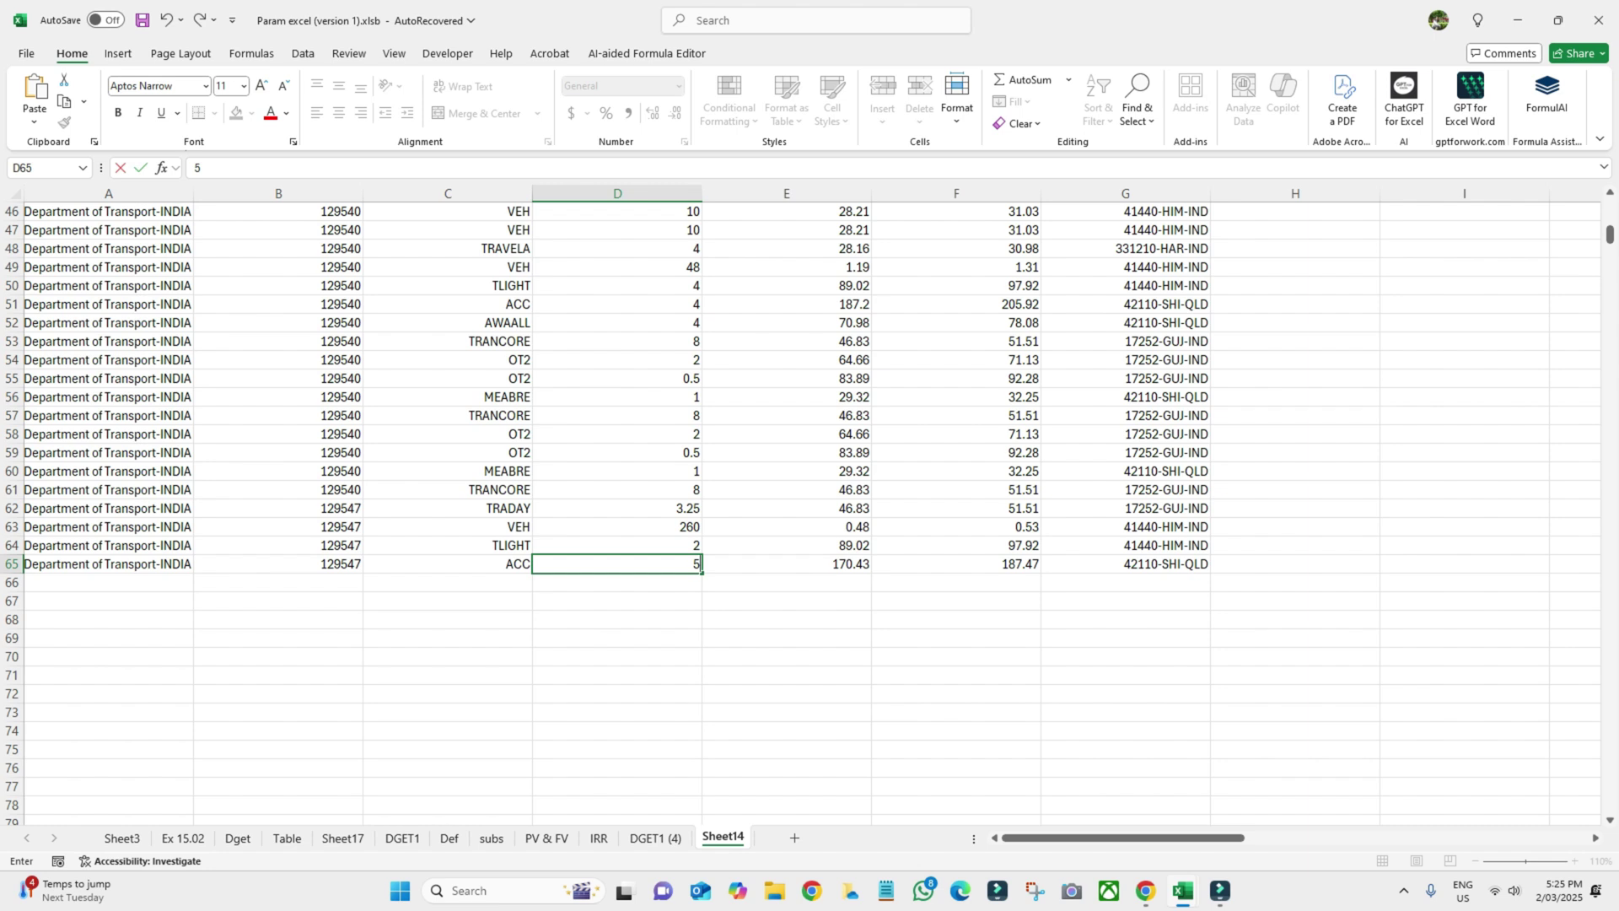
pyautogui.write('4')
pyautogui.press('BackSpace')
pyautogui.press('BackSpace')
pyautogui.write('4')
pyautogui.click(616, 656)
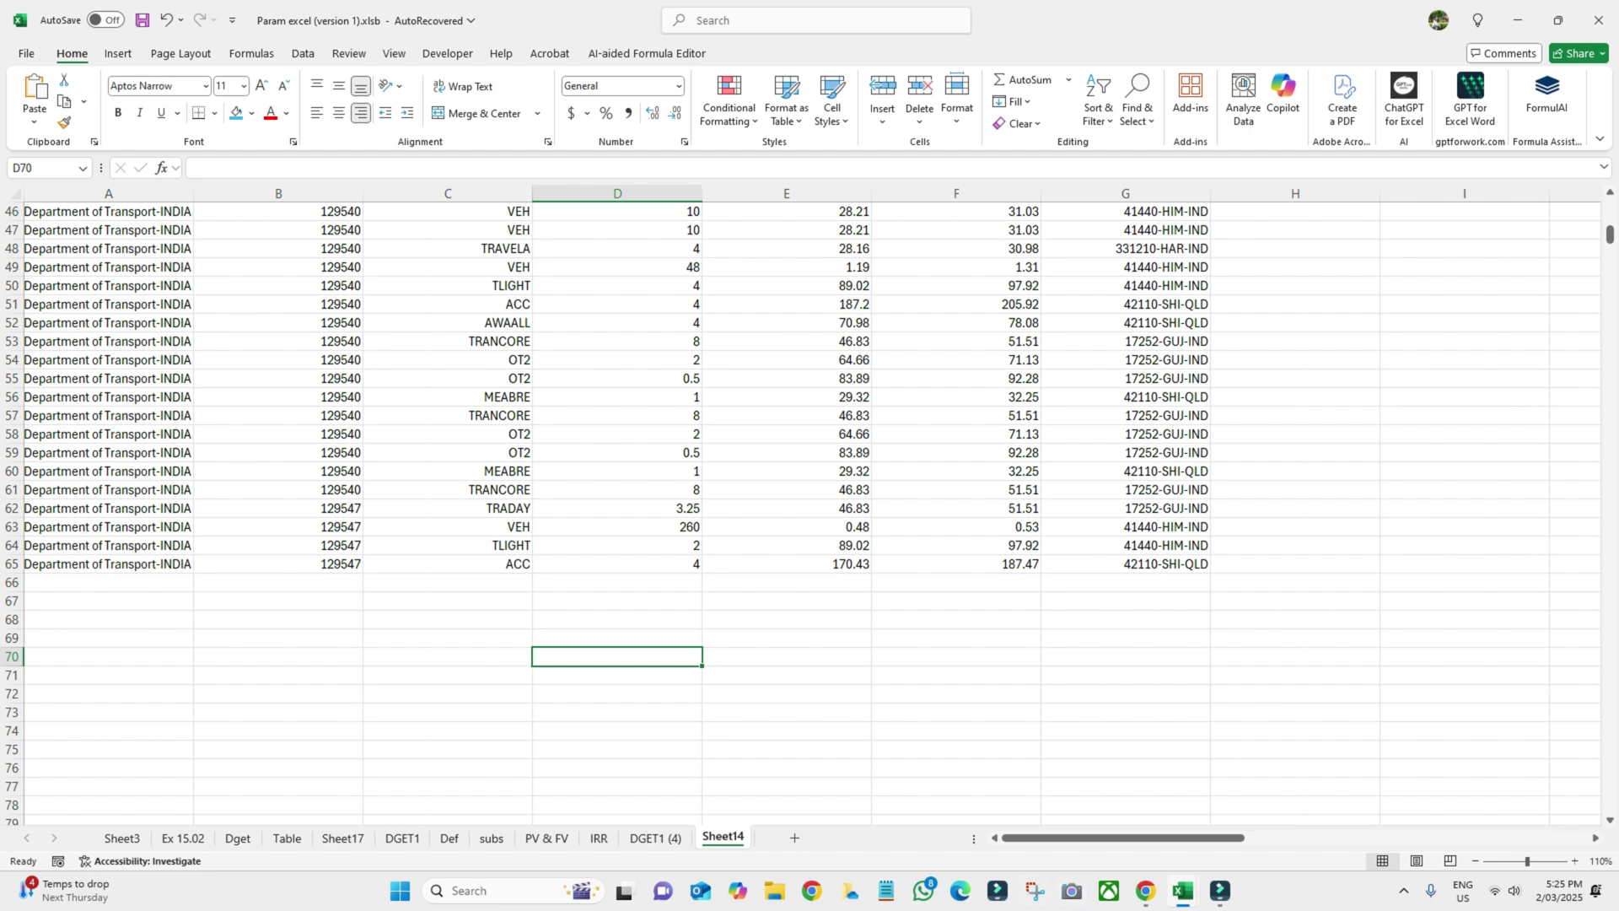
# Protect Sheet14 with a password, allowing selection of locked and unlocked cells and editing of objects and scenarios, and re-enter the password
pyautogui.rightClick(735, 836)
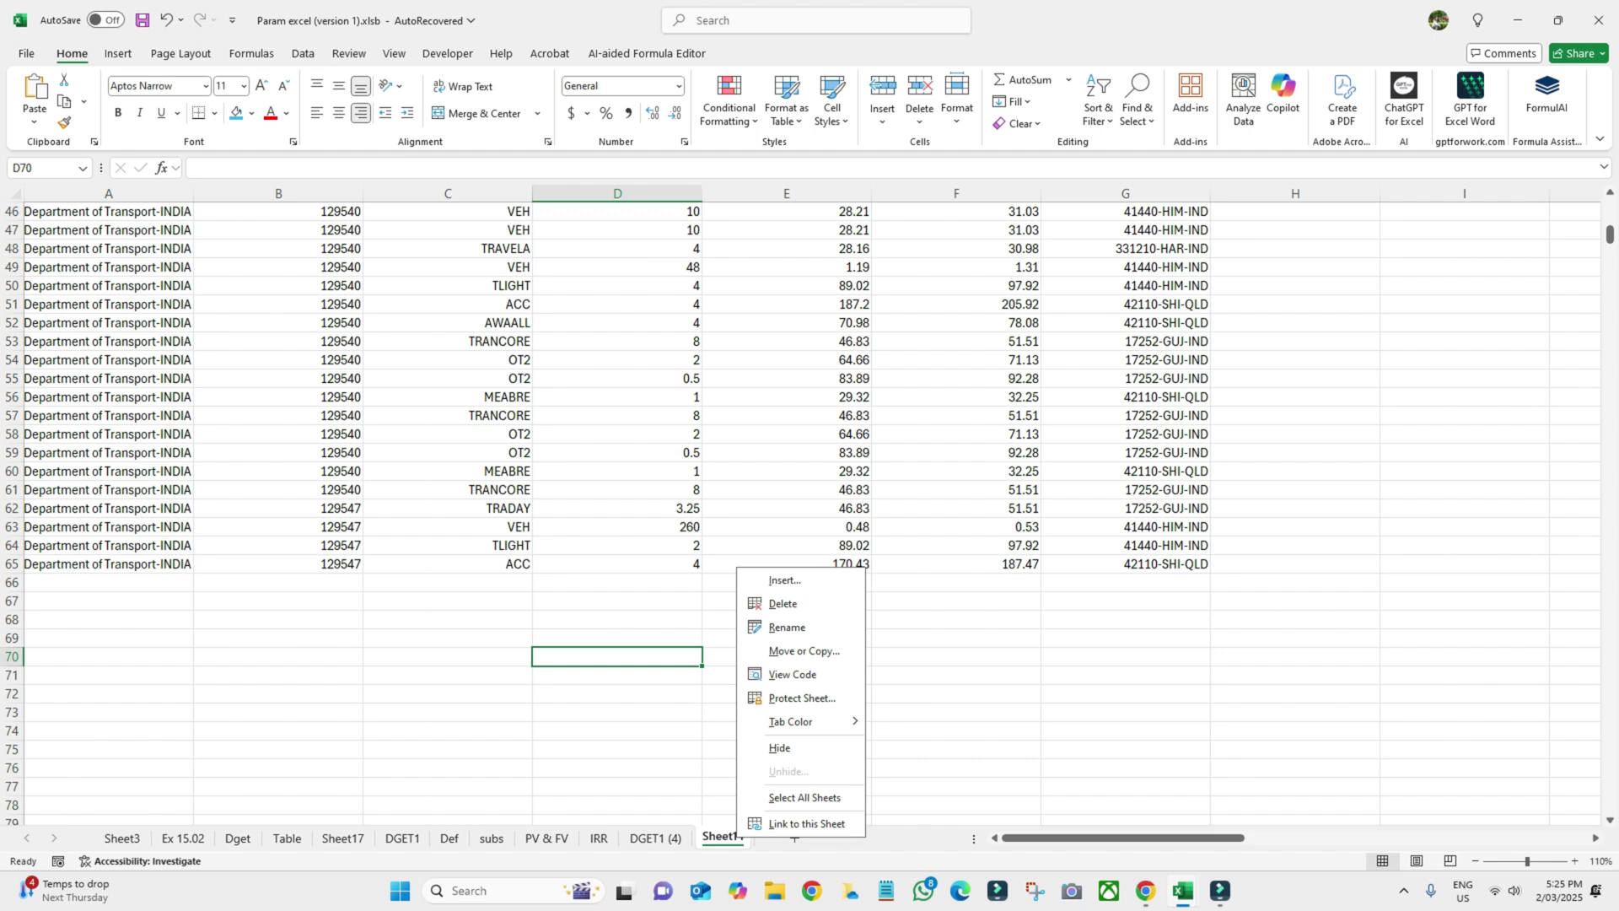
pyautogui.rightClick(719, 833)
pyautogui.click(348, 53)
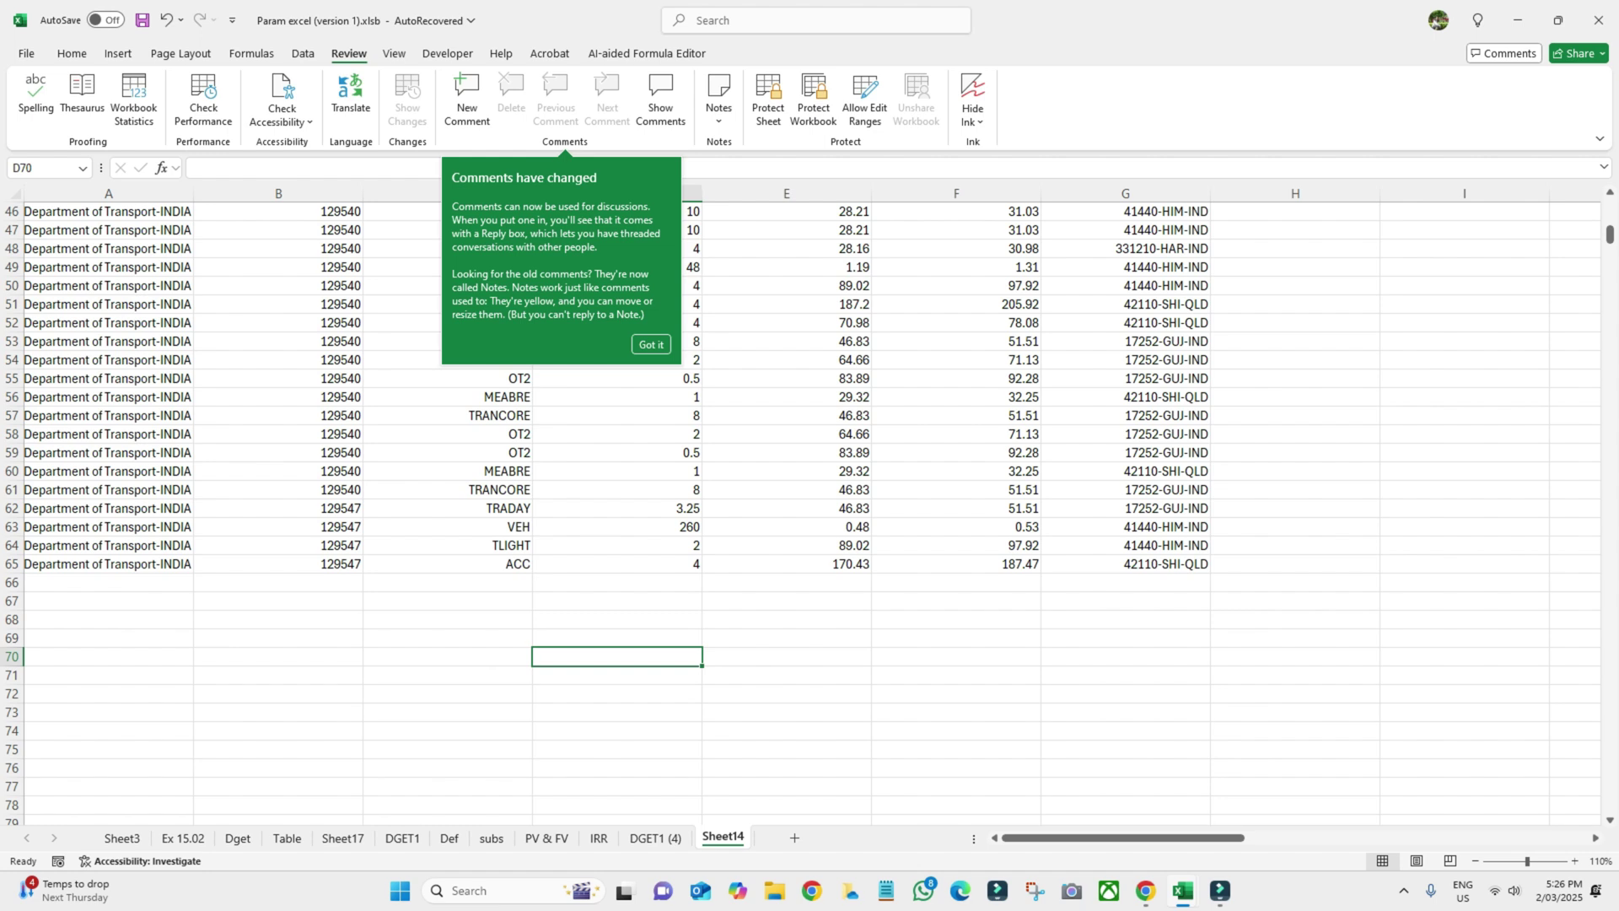
pyautogui.rightClick(727, 837)
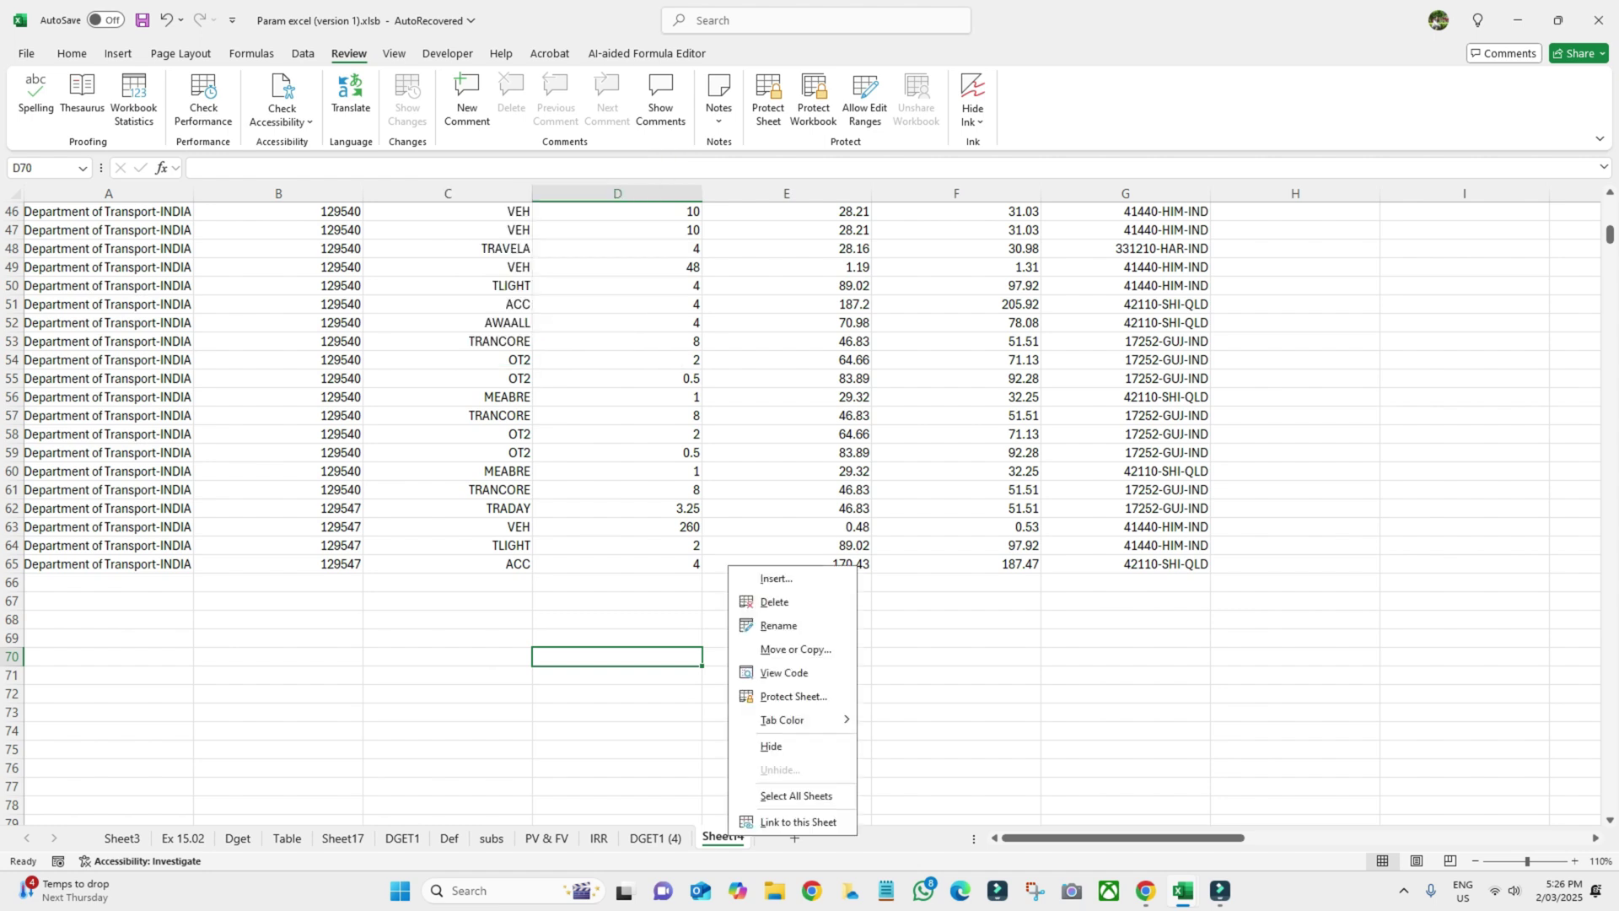
pyautogui.click(793, 696)
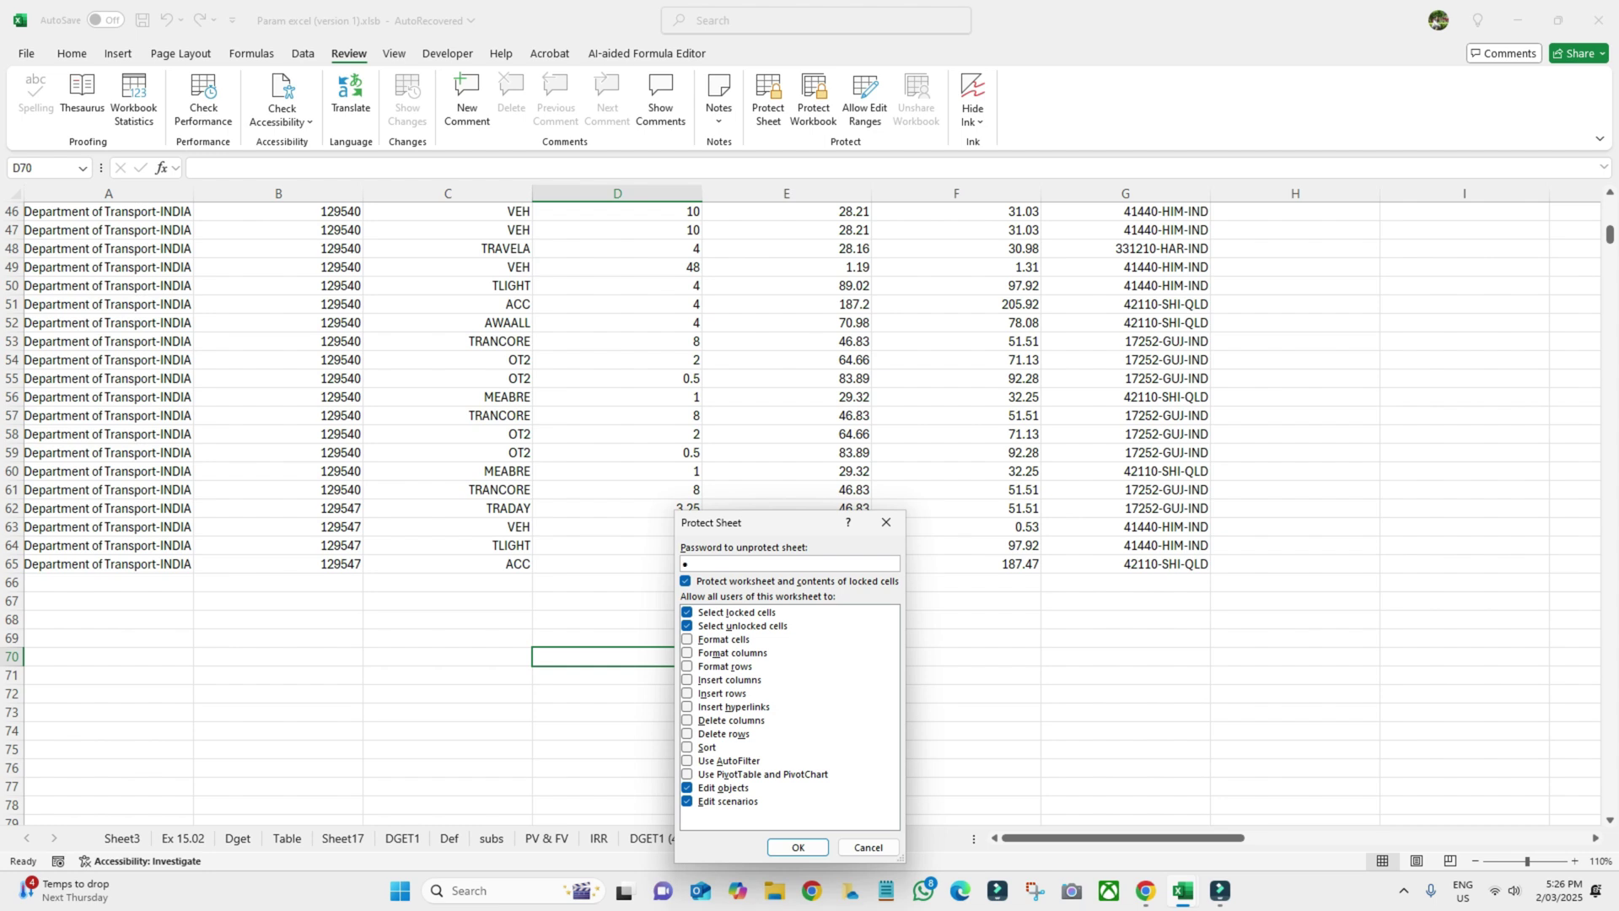
pyautogui.press('Return')
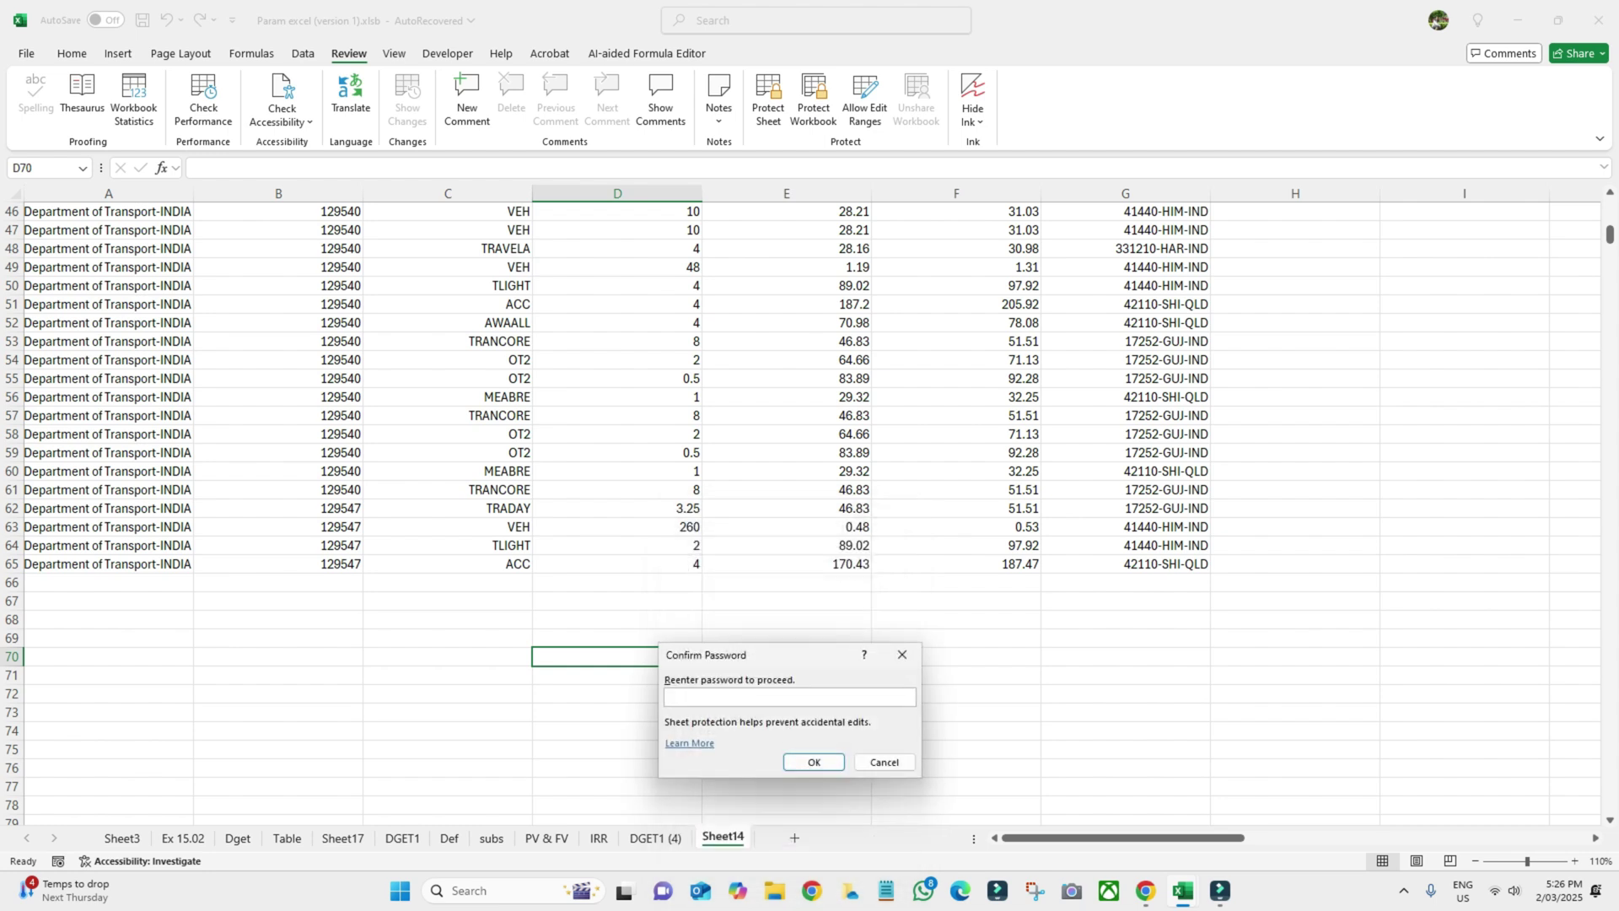
pyautogui.write('1')
pyautogui.press('Return')
# Try to delete the locked quantity in D46 to test the sheet protection
pyautogui.scroll(5, 801, 506)
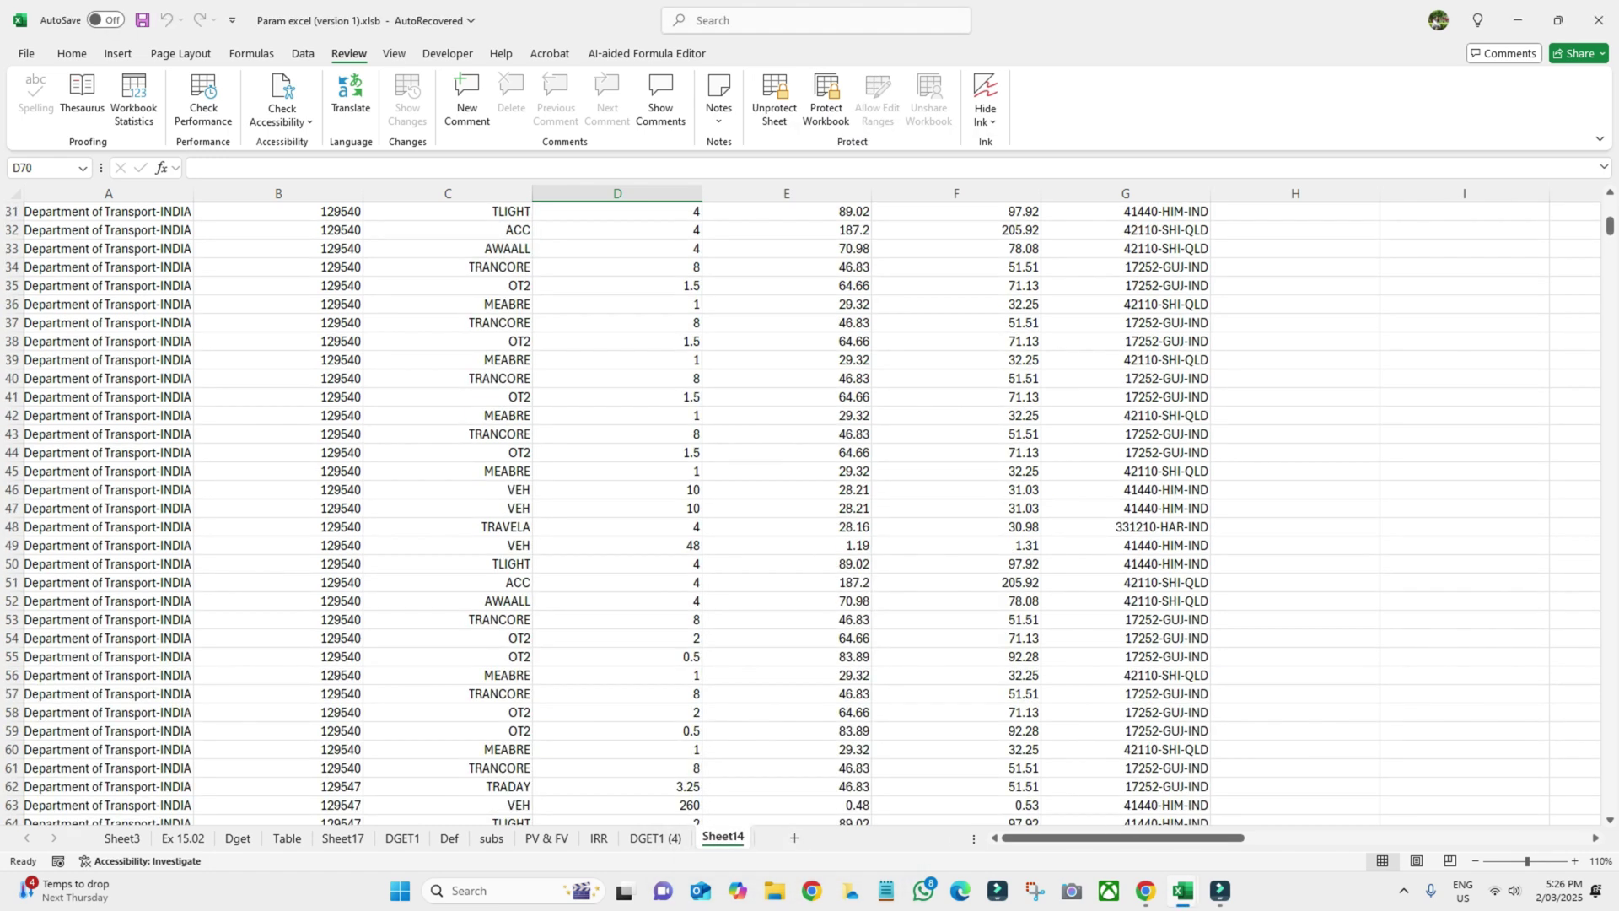
pyautogui.click(108, 601)
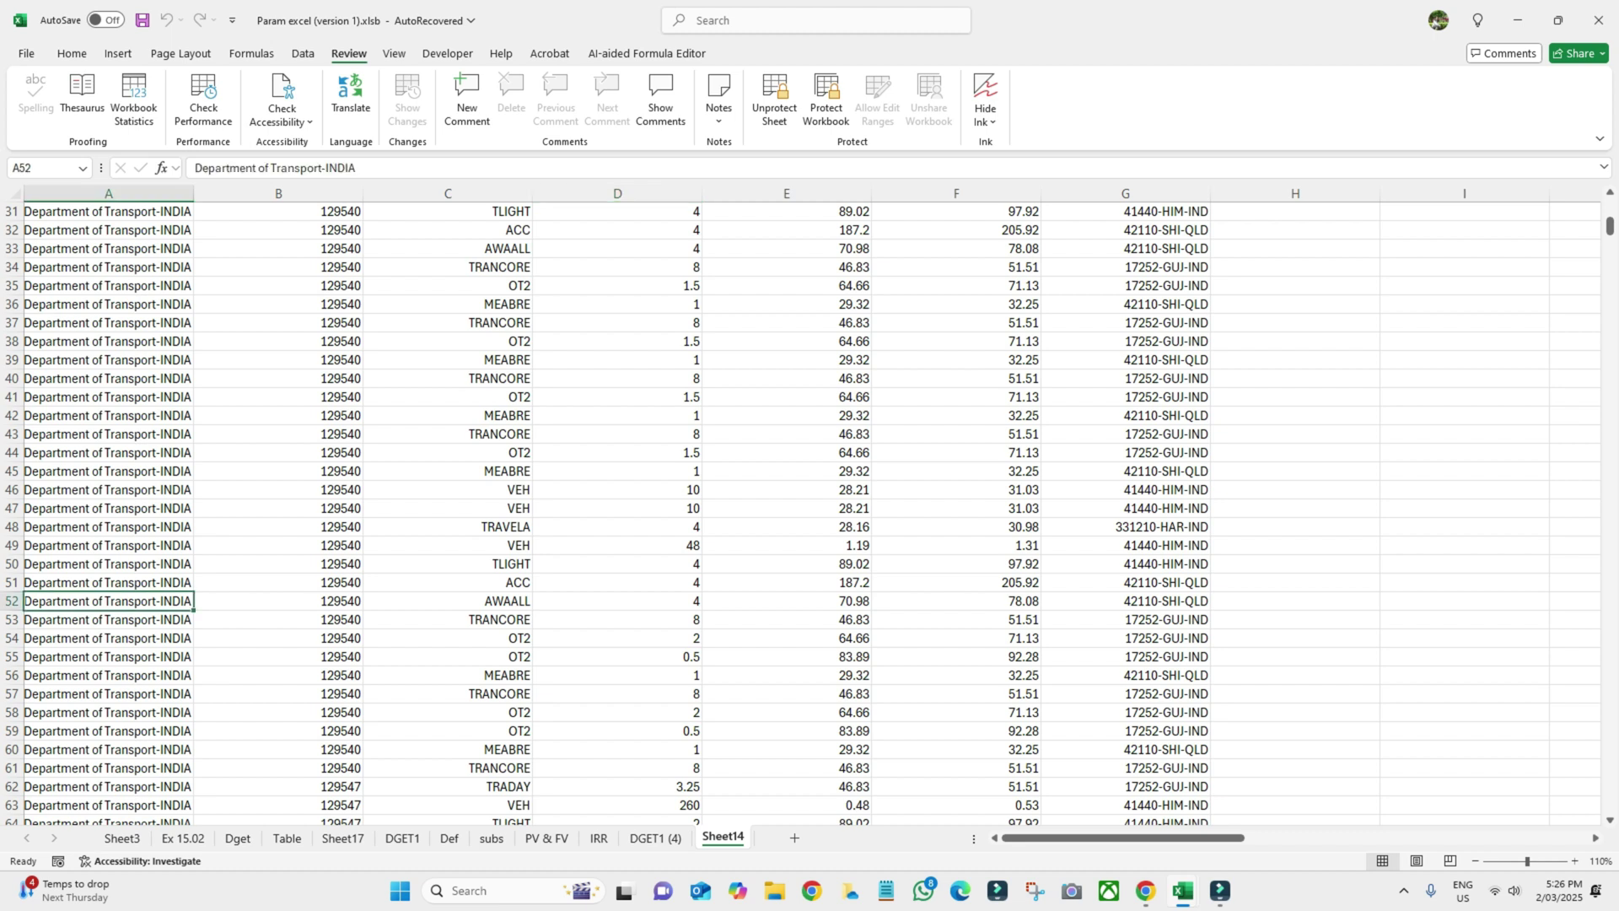
pyautogui.scroll(-7, 801, 506)
pyautogui.scroll(7, 801, 506)
pyautogui.scroll(3, 802, 506)
pyautogui.click(617, 656)
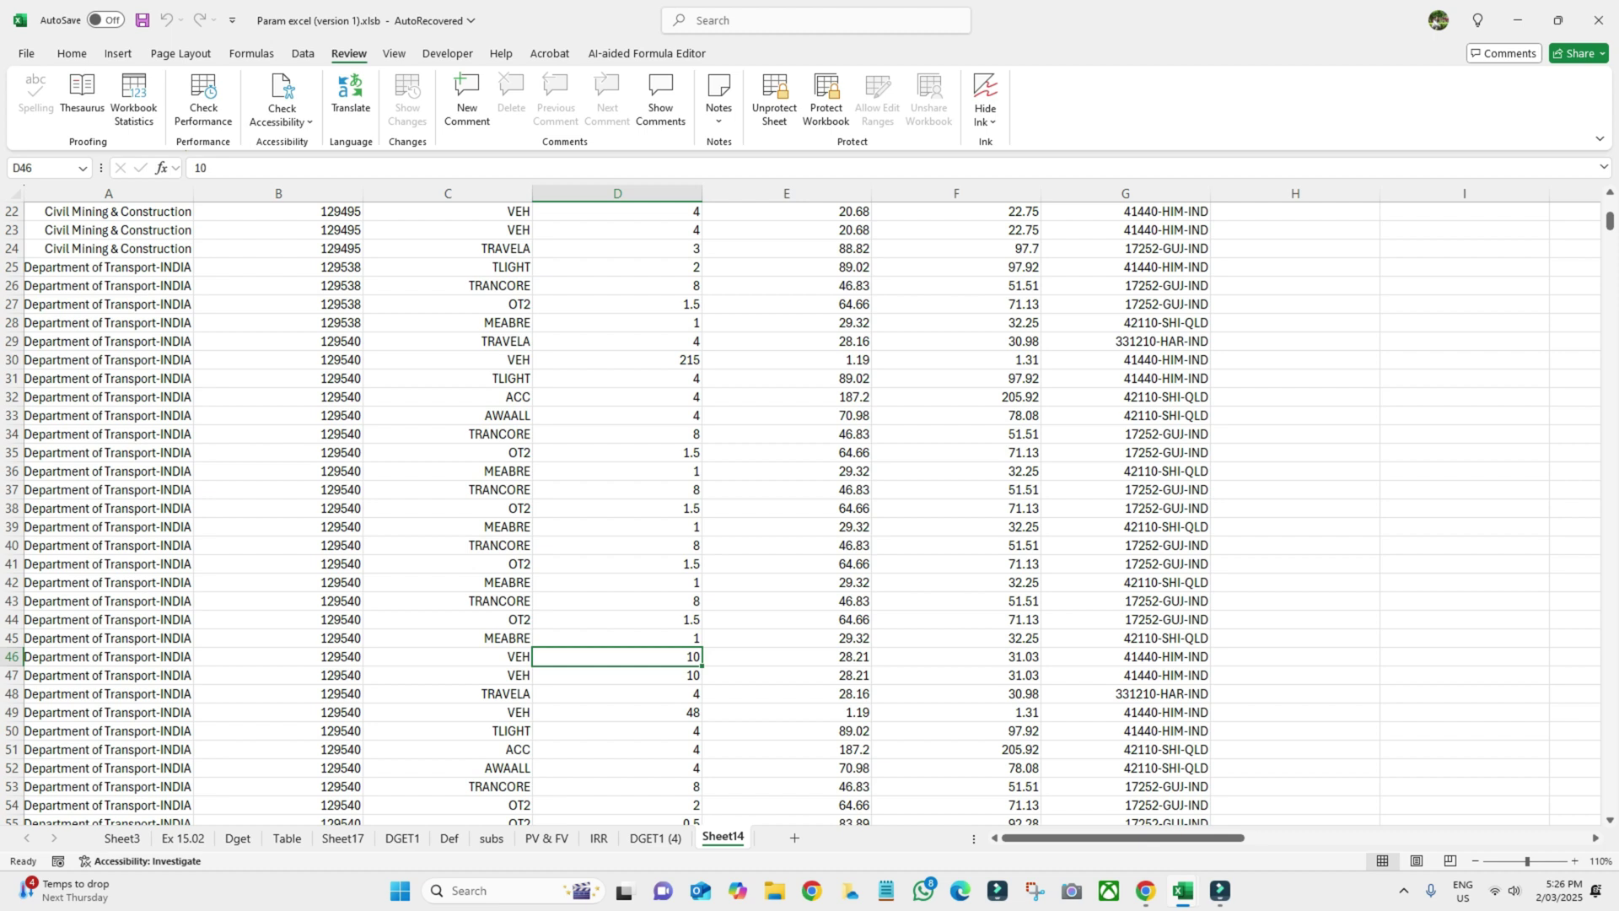
pyautogui.press('Delete')
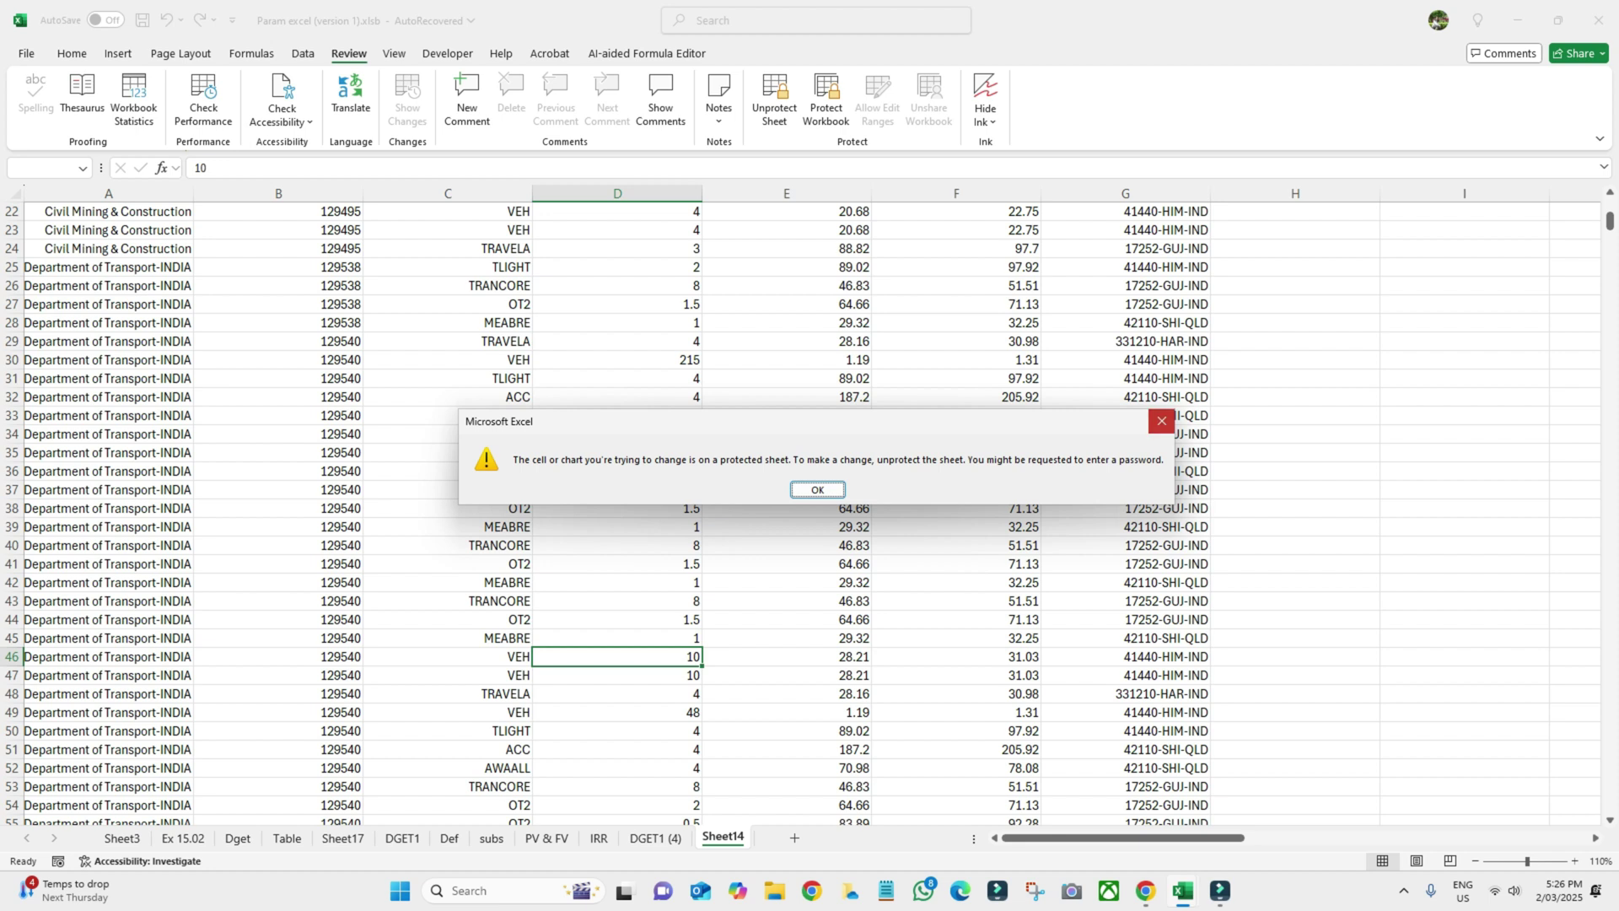
pyautogui.click(1161, 421)
# Clear the unlocked company name in A63 as an editing test and undo the deletion
pyautogui.scroll(-7, 1161, 421)
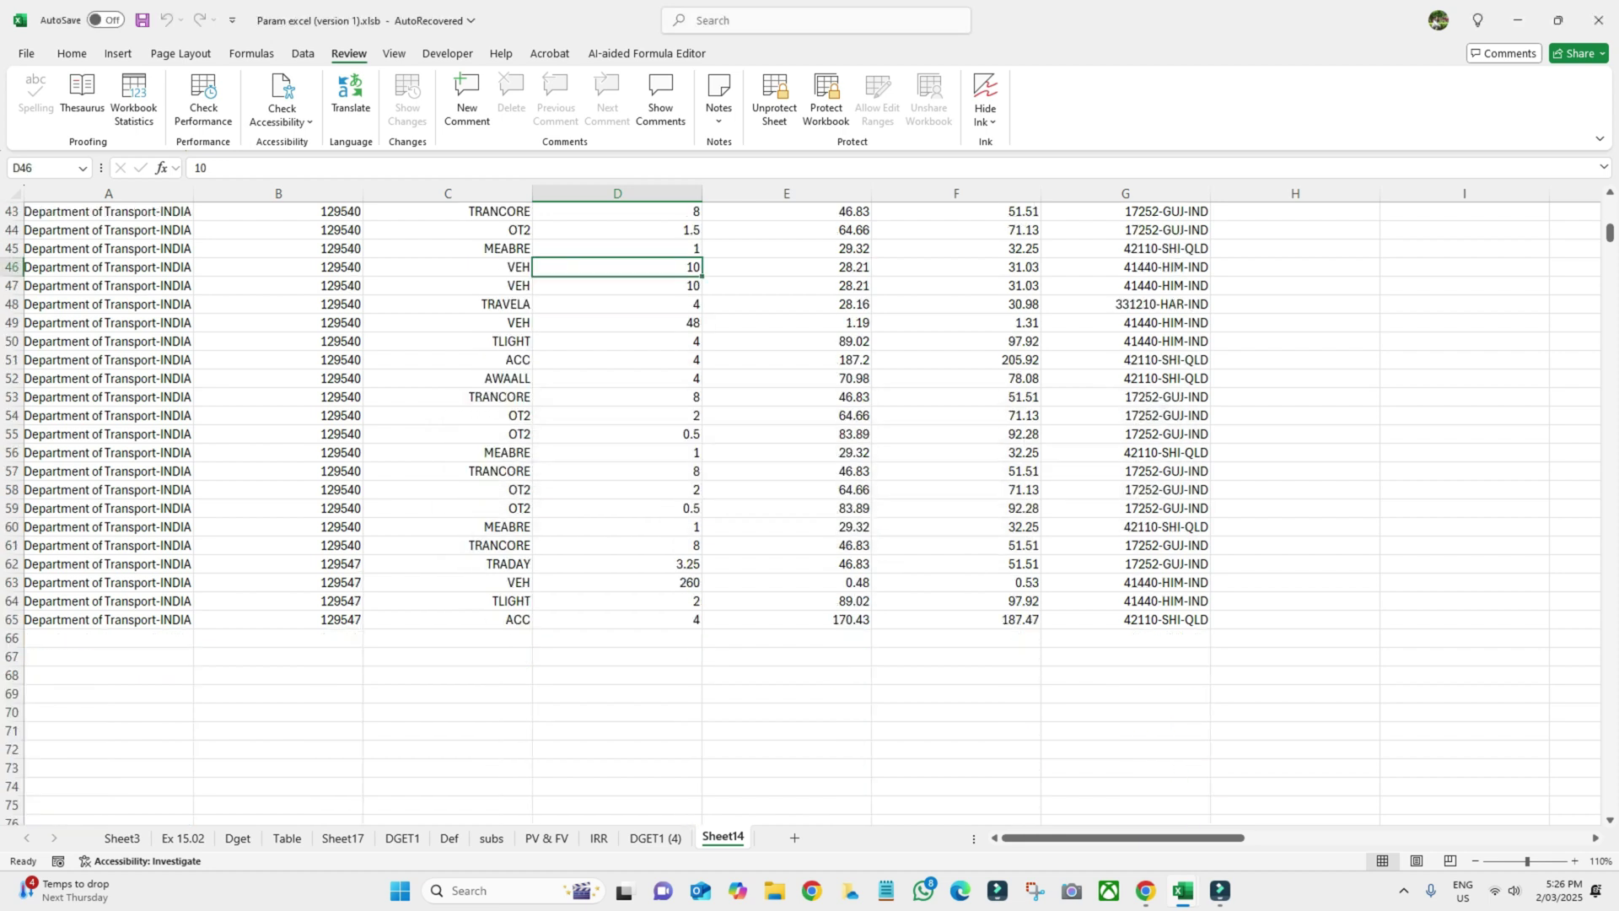
pyautogui.click(108, 582)
pyautogui.press('Delete')
pyautogui.hotkey('ctrl', 'z')
pyautogui.scroll(14, 809, 506)
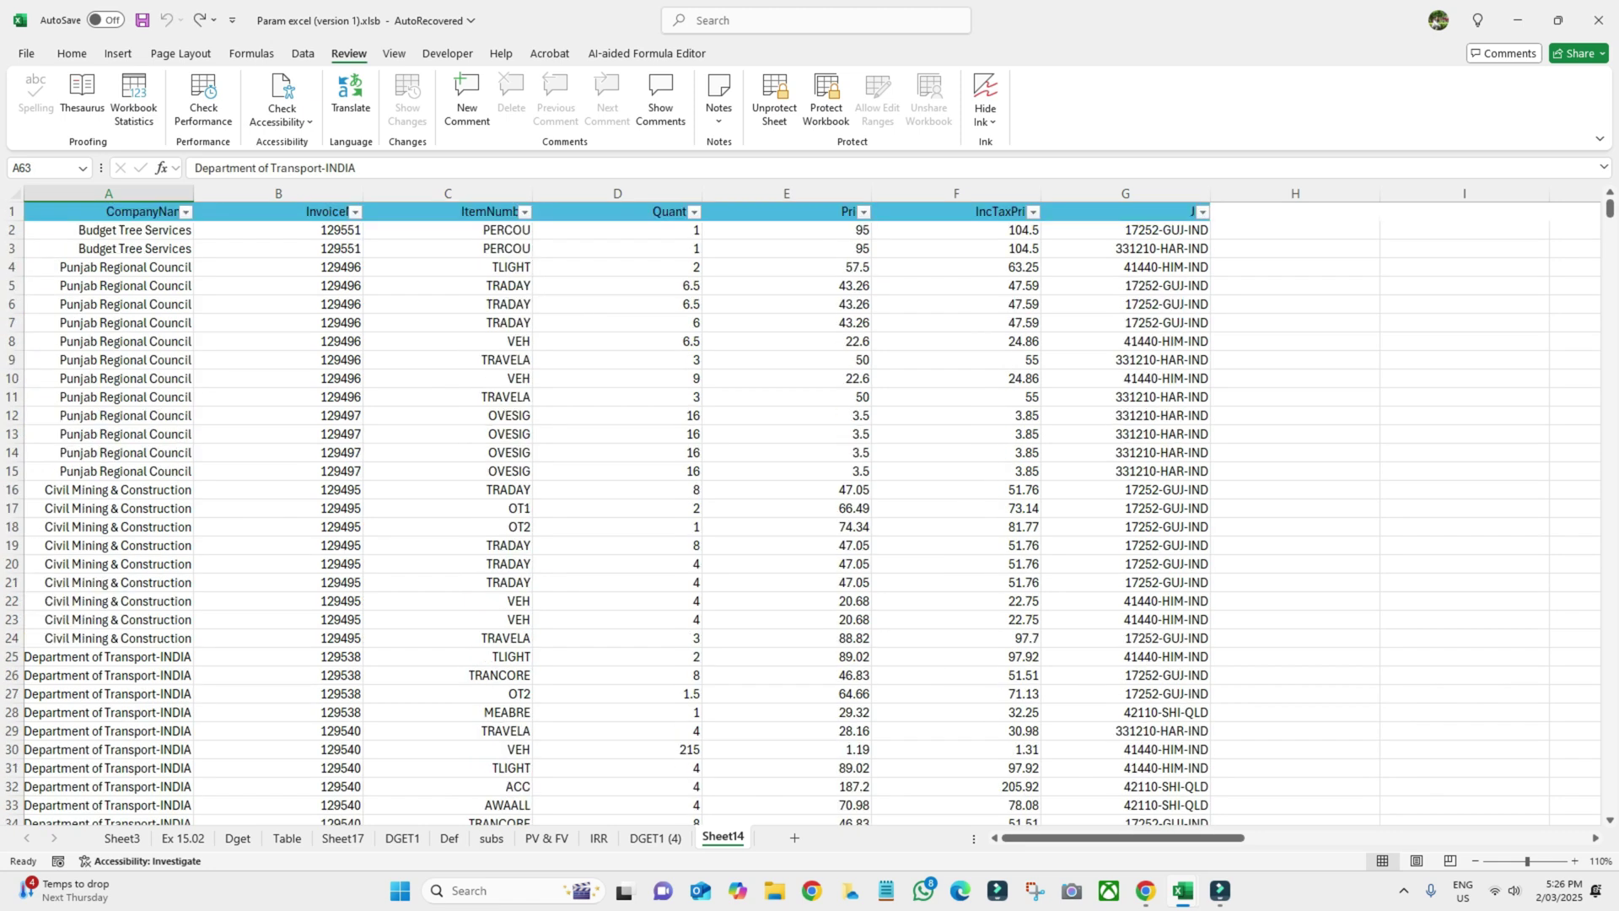